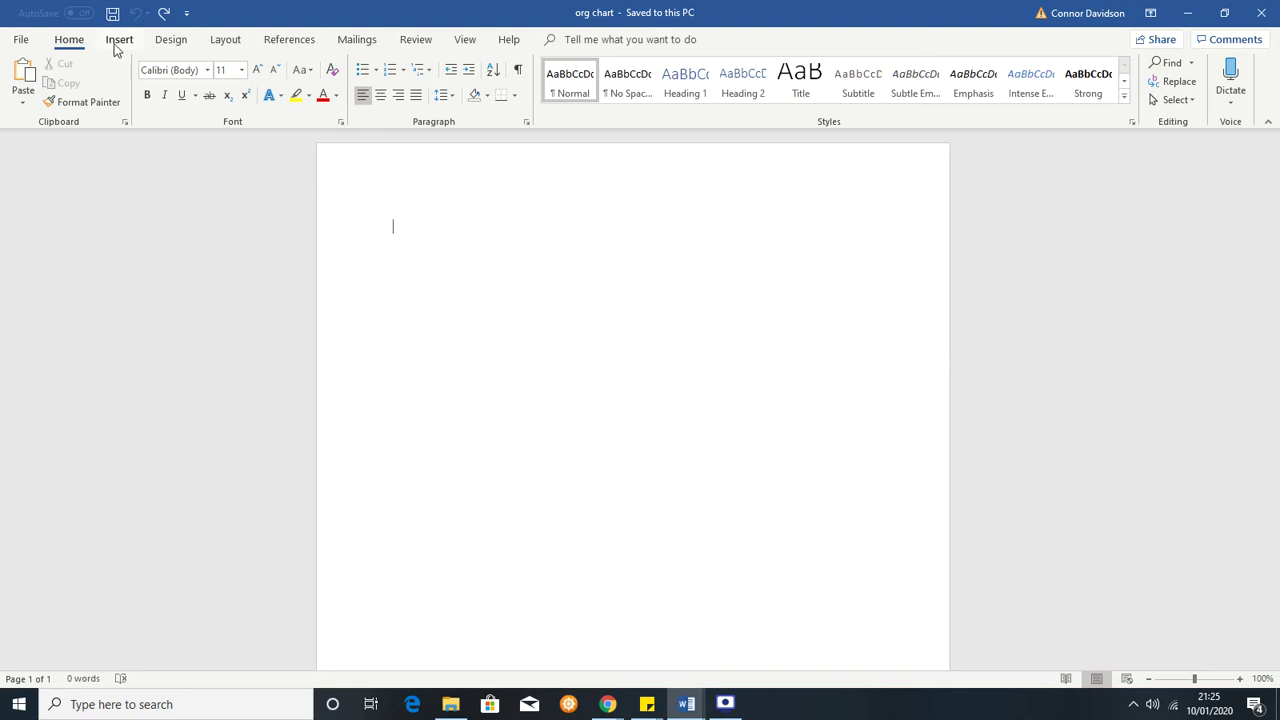
- Insert a six-box Hierarchy SmartArt org chart from the Hierarchy category of the SmartArt gallery
{"action": "left_click", "coordinate": [118, 40]}
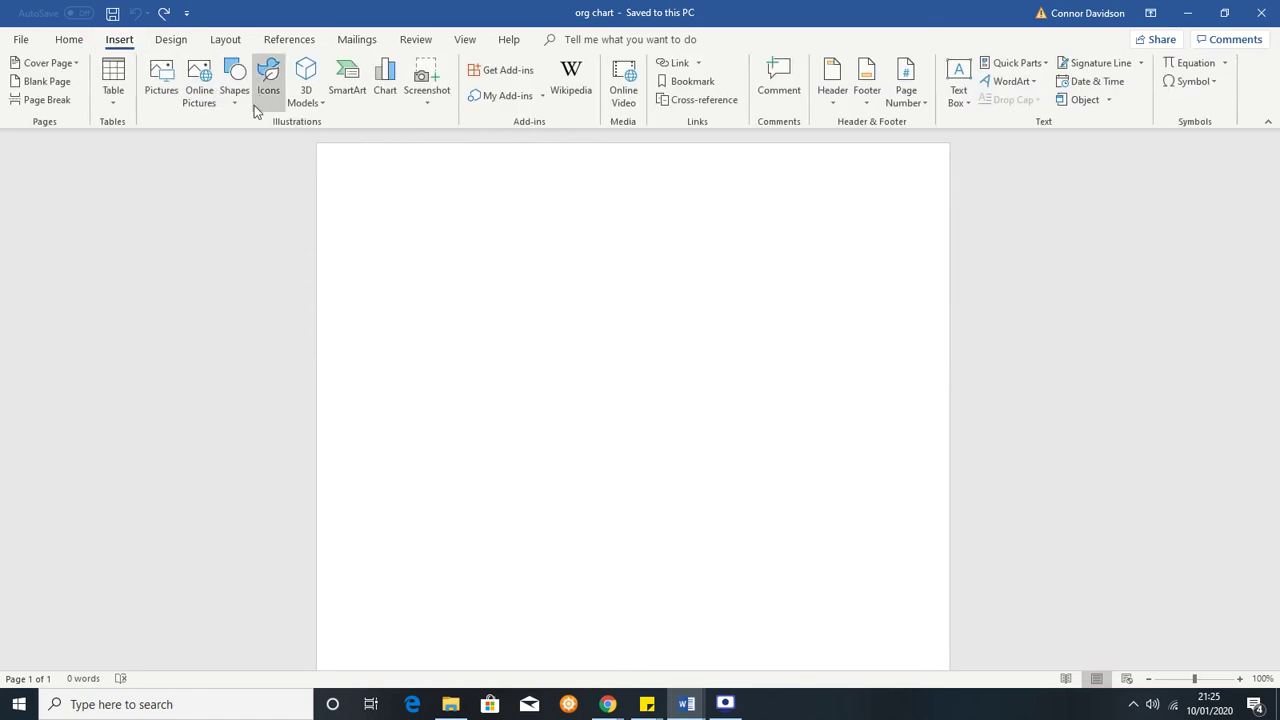
{"action": "left_click", "coordinate": [347, 80]}
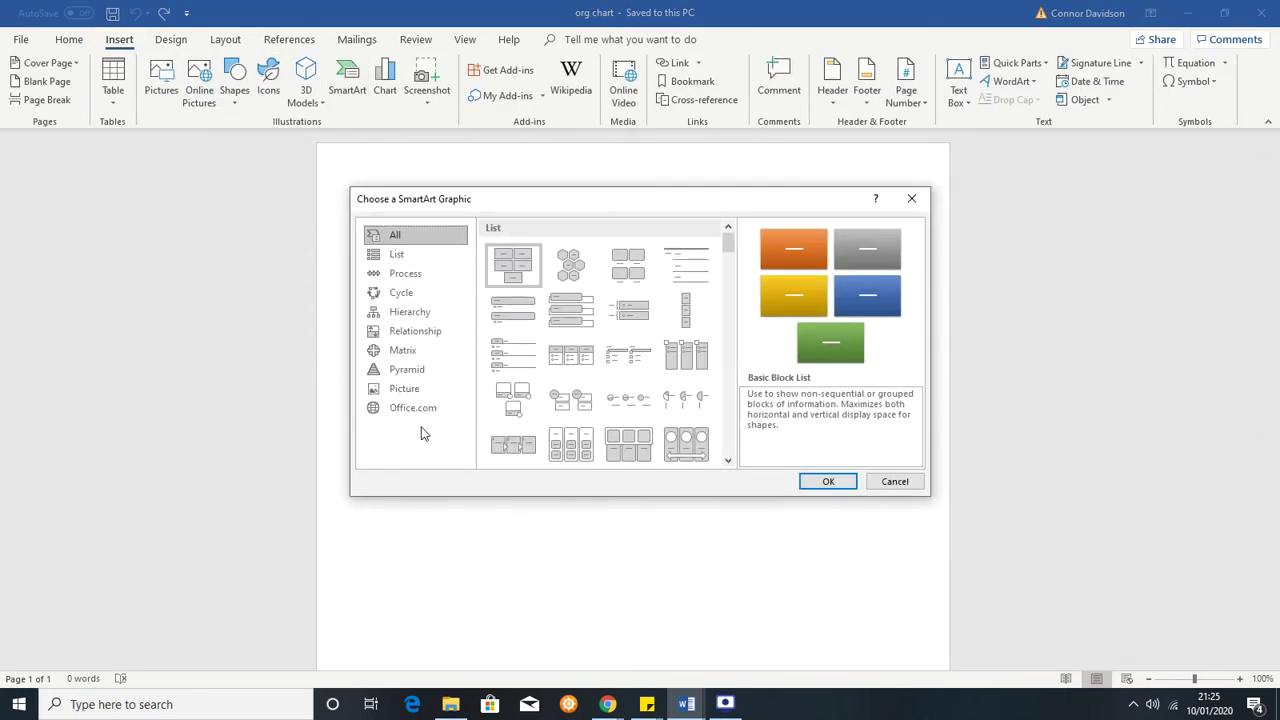
{"action": "left_click", "coordinate": [427, 312]}
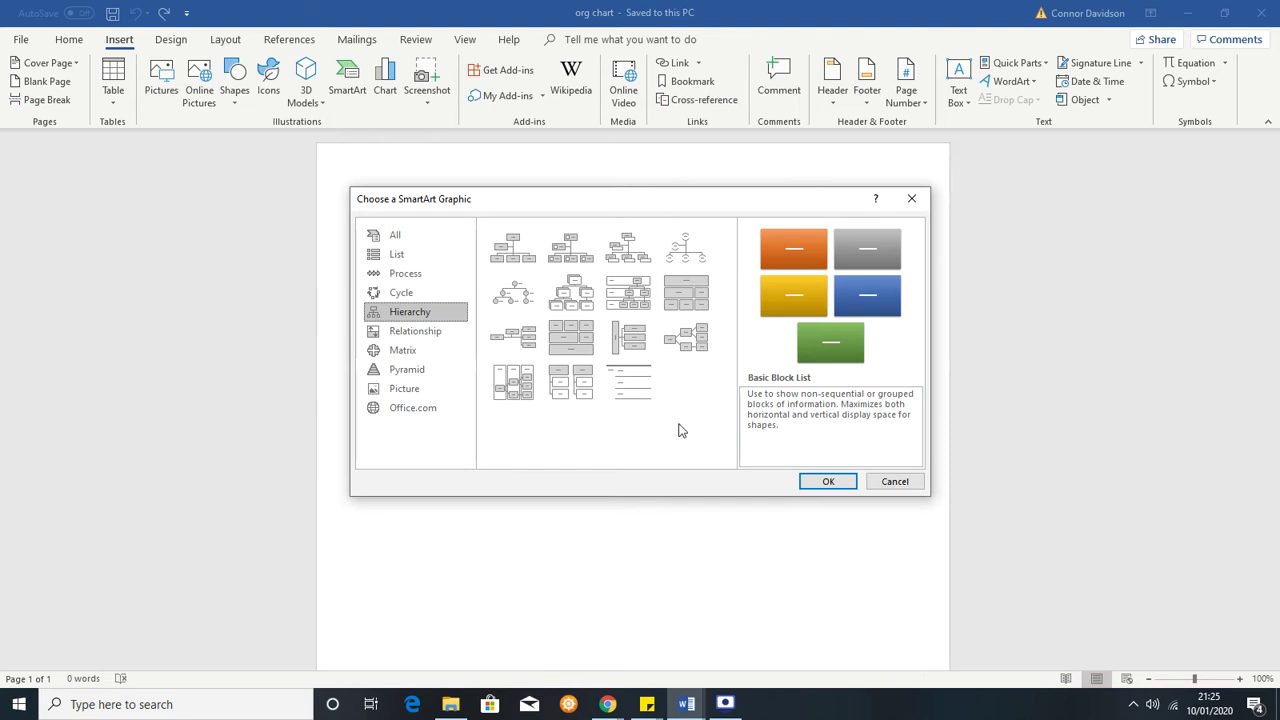
{"action": "left_click", "coordinate": [572, 297]}
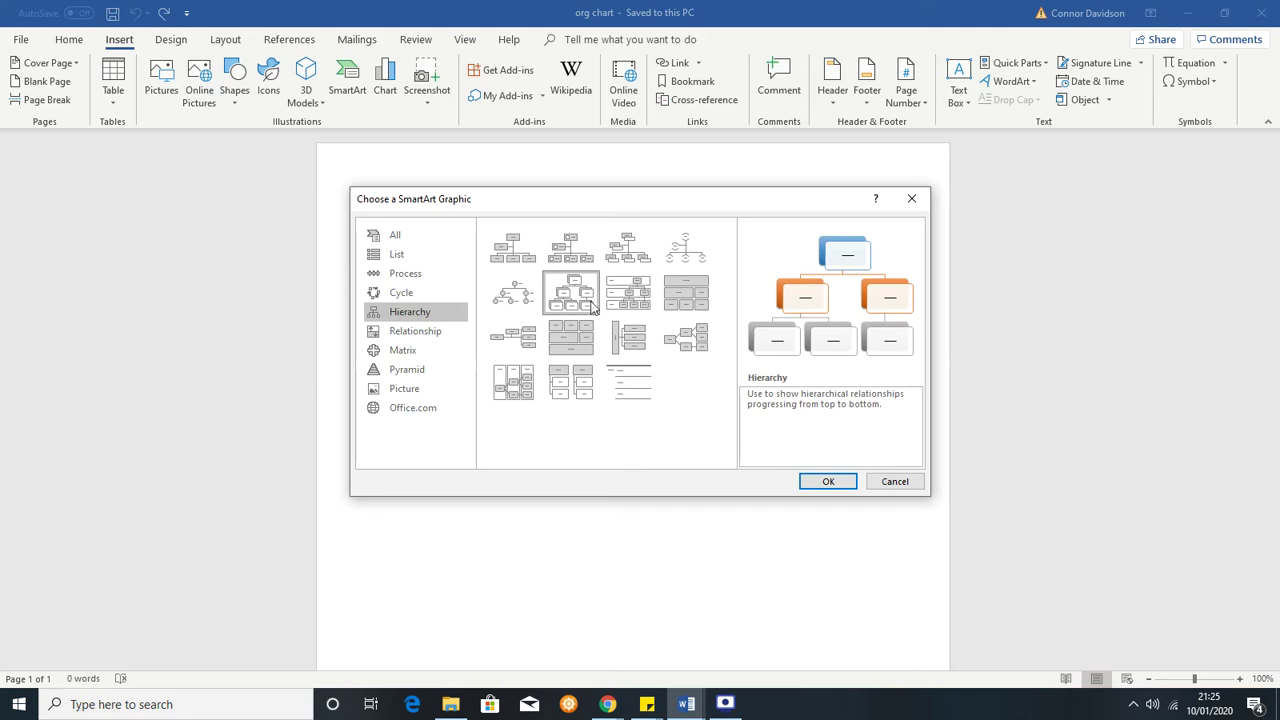
{"action": "left_click", "coordinate": [826, 484]}
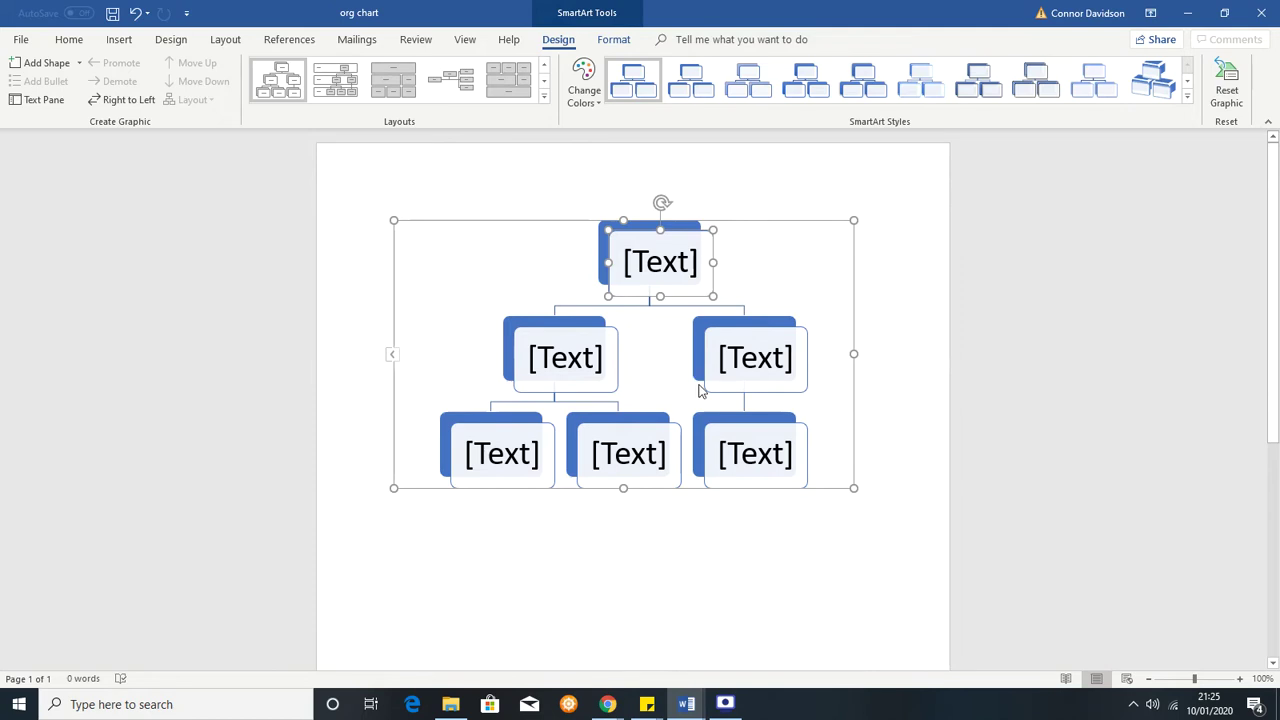
- Set the page orientation to Landscape and stretch the org chart frame wider across the page
{"action": "left_click", "coordinate": [227, 41]}
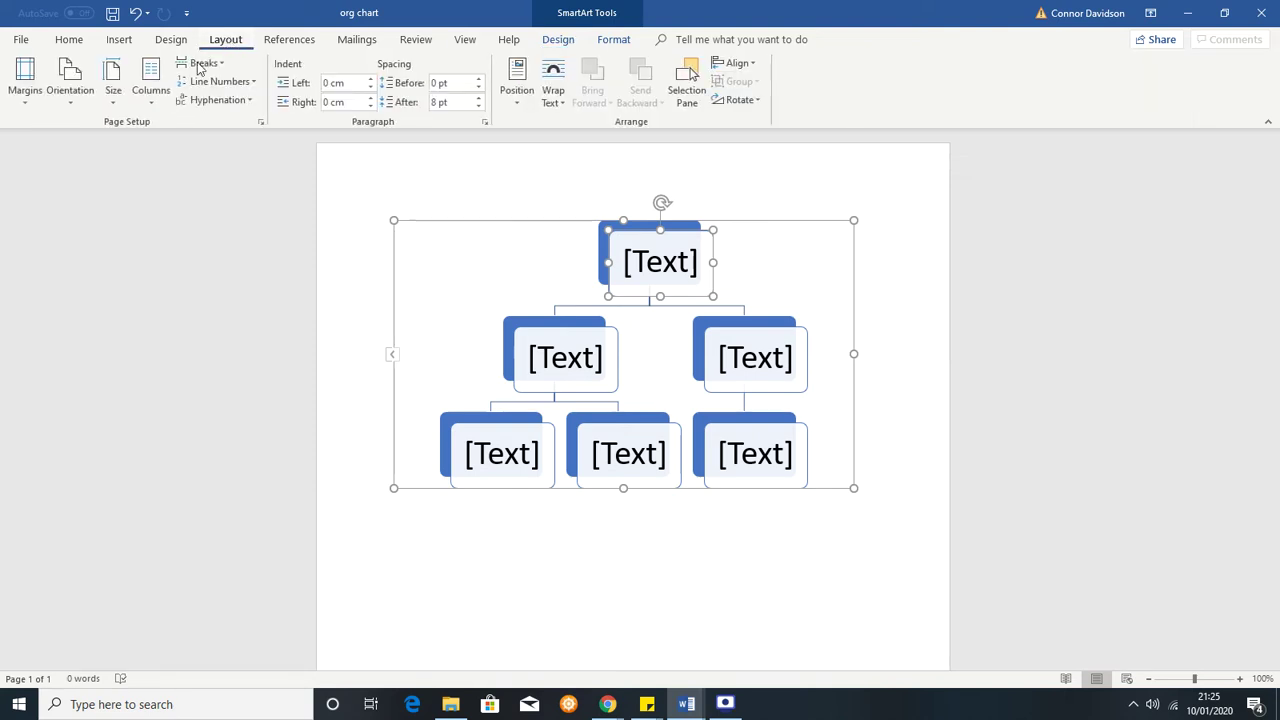
{"action": "left_click", "coordinate": [71, 100]}
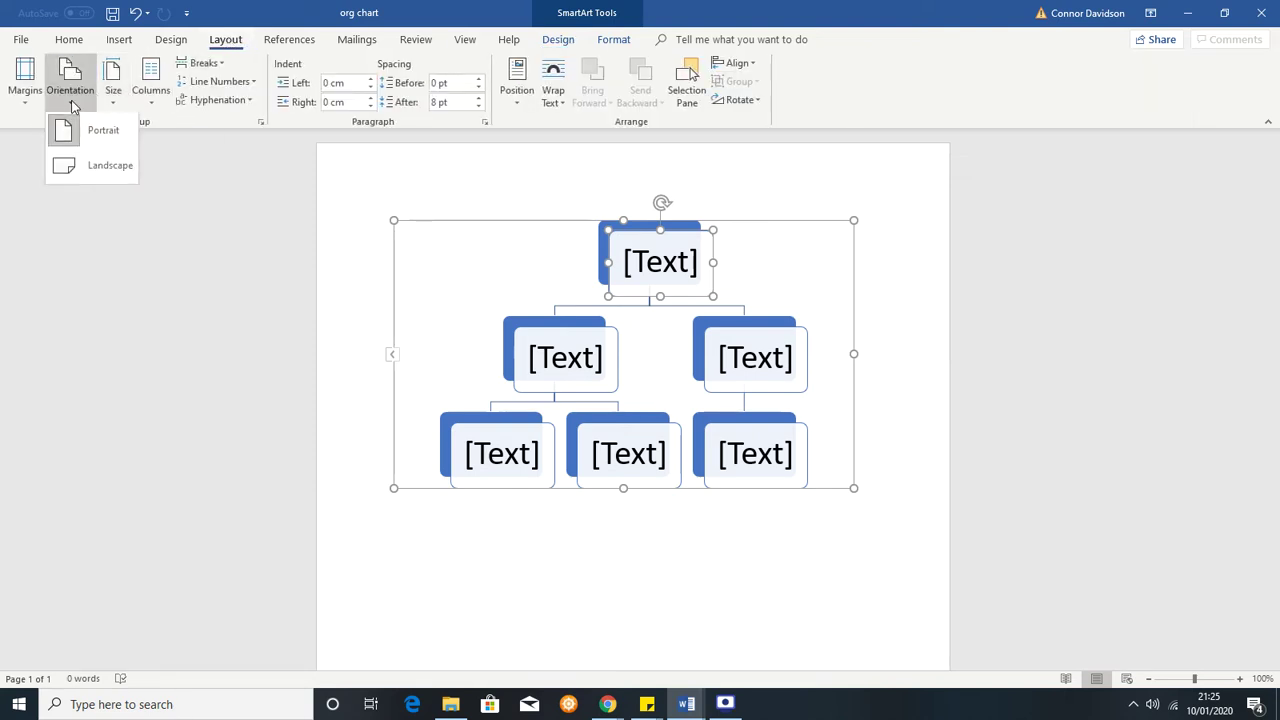
{"action": "left_click", "coordinate": [78, 164]}
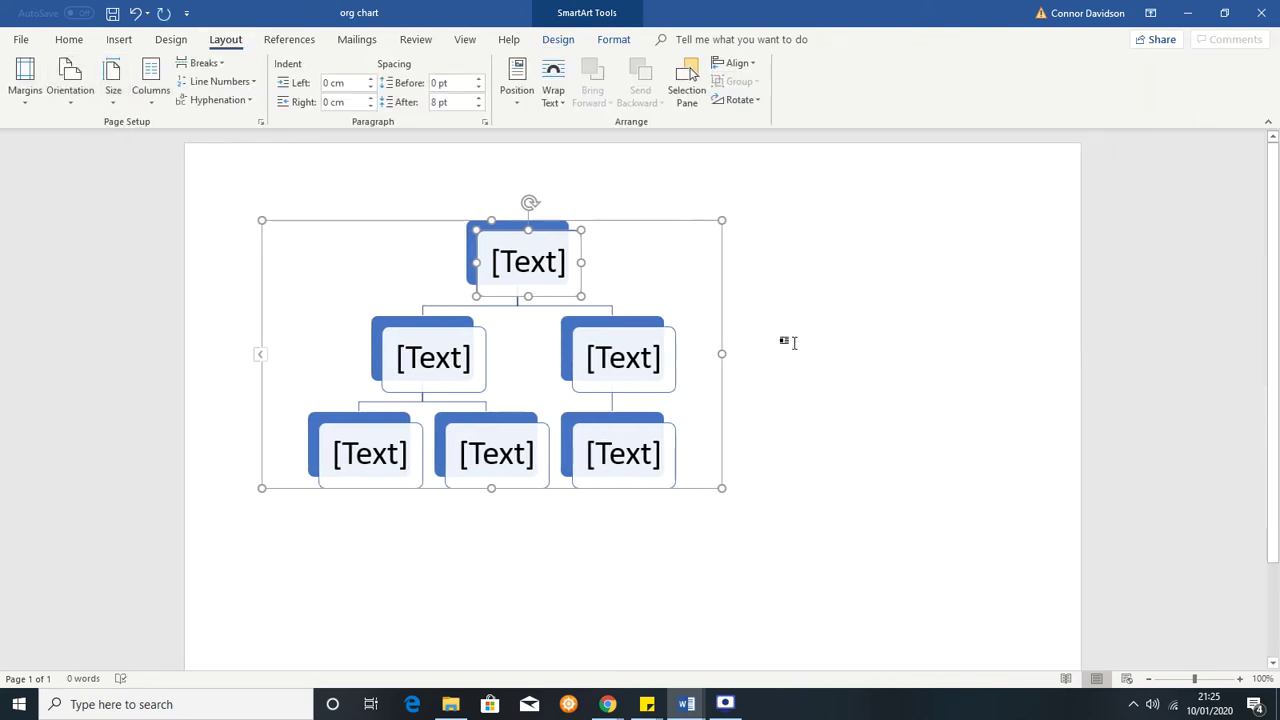
{"action": "left_click_drag", "start_coordinate": [721, 355], "coordinate": [989, 354]}
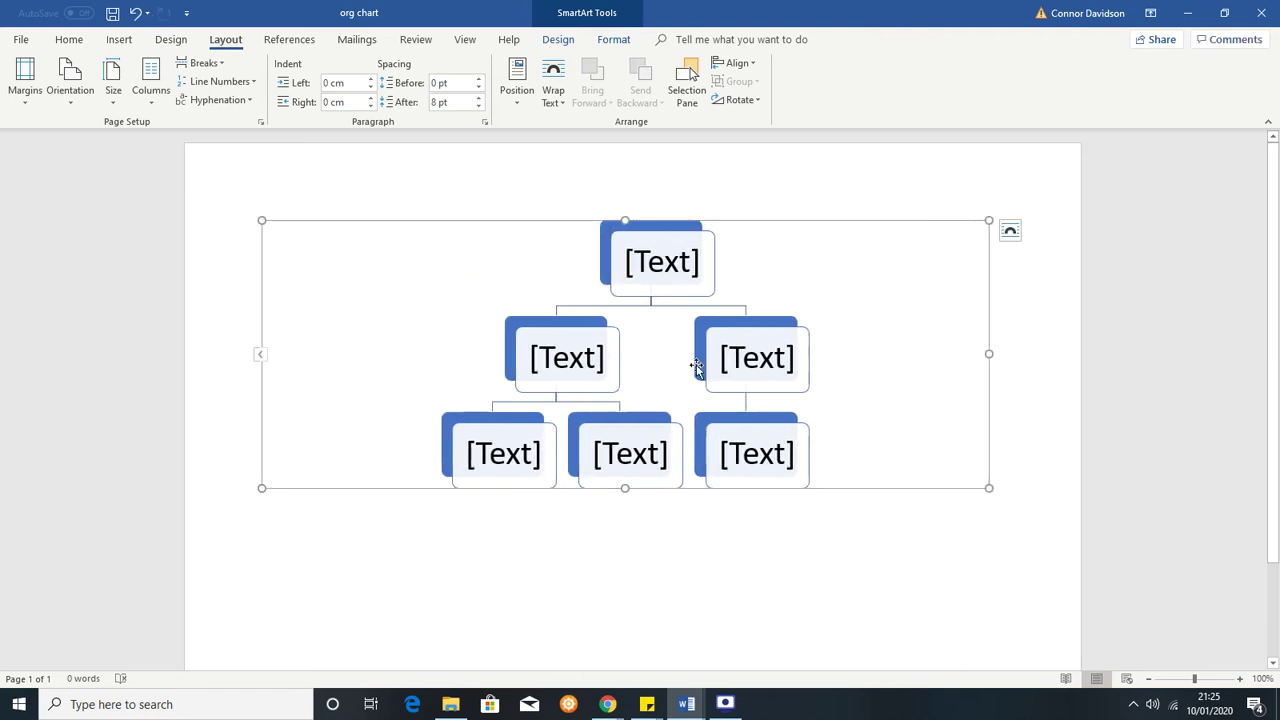
- Type CEO in the top box, then CFO and COO in the two second-level boxes
{"action": "left_click", "coordinate": [659, 274]}
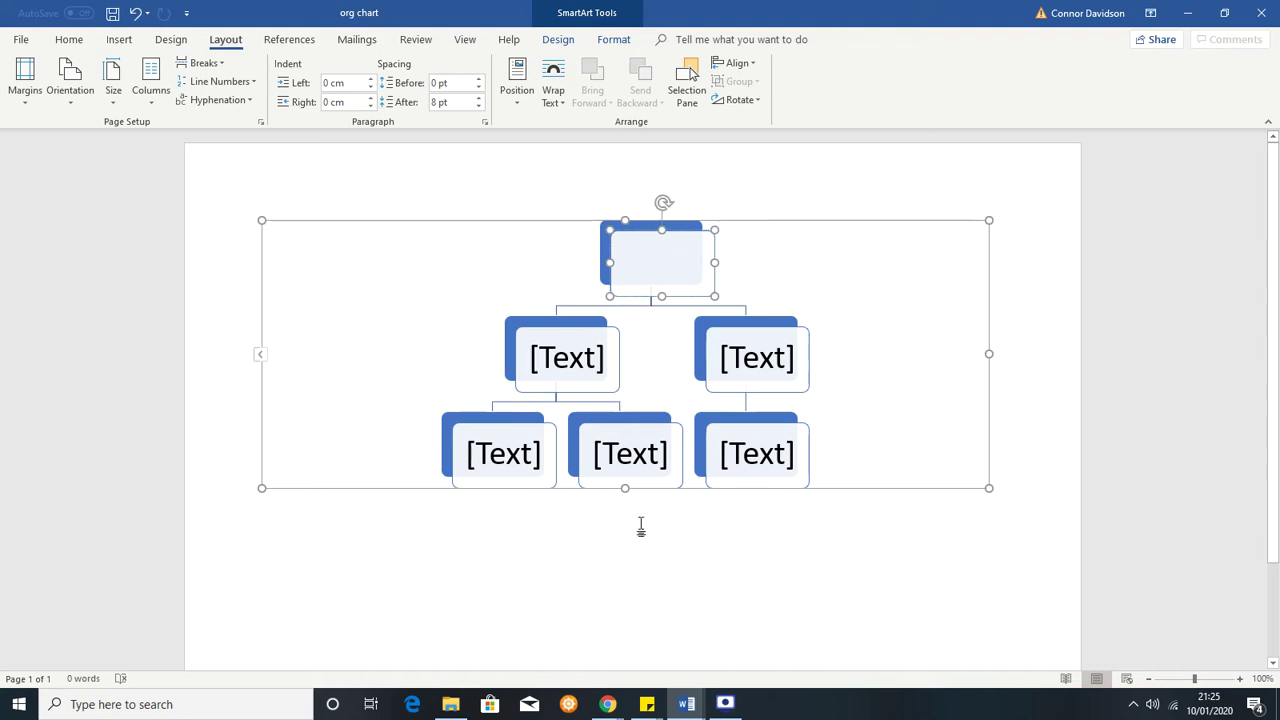
{"action": "type", "text": "CEO"}
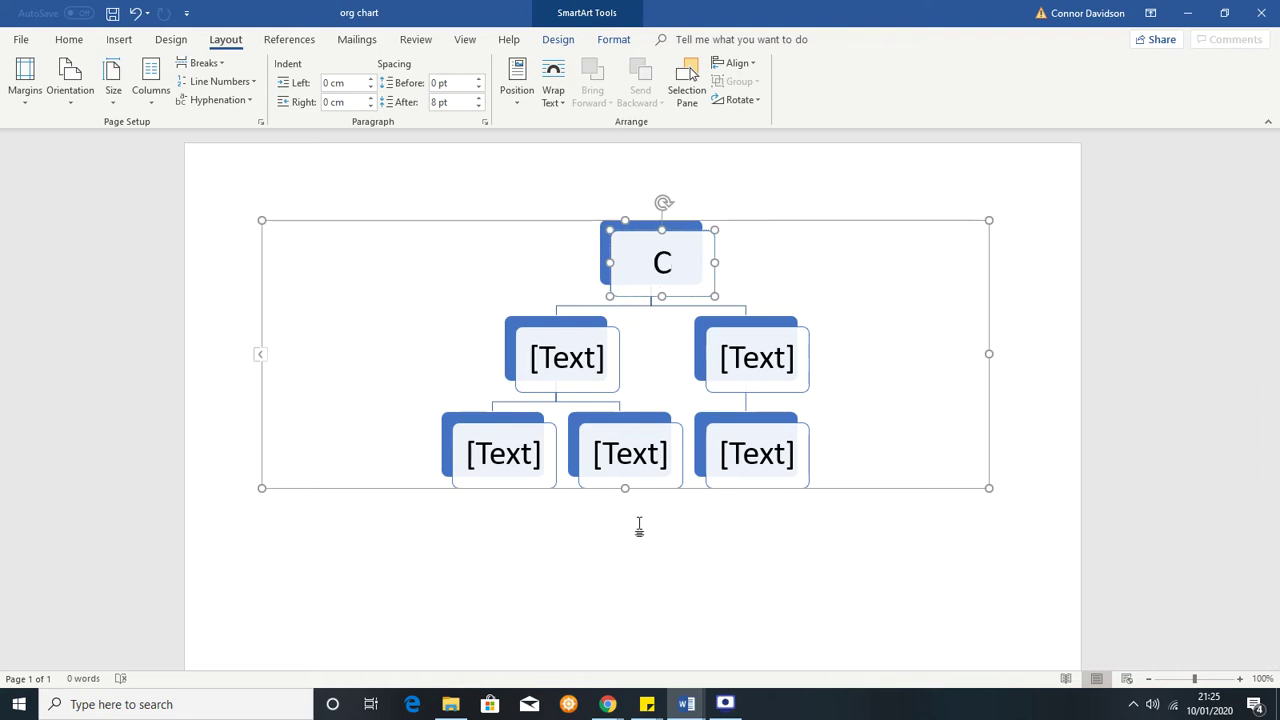
{"action": "left_click", "coordinate": [562, 358]}
{"action": "type", "text": "CFO"}
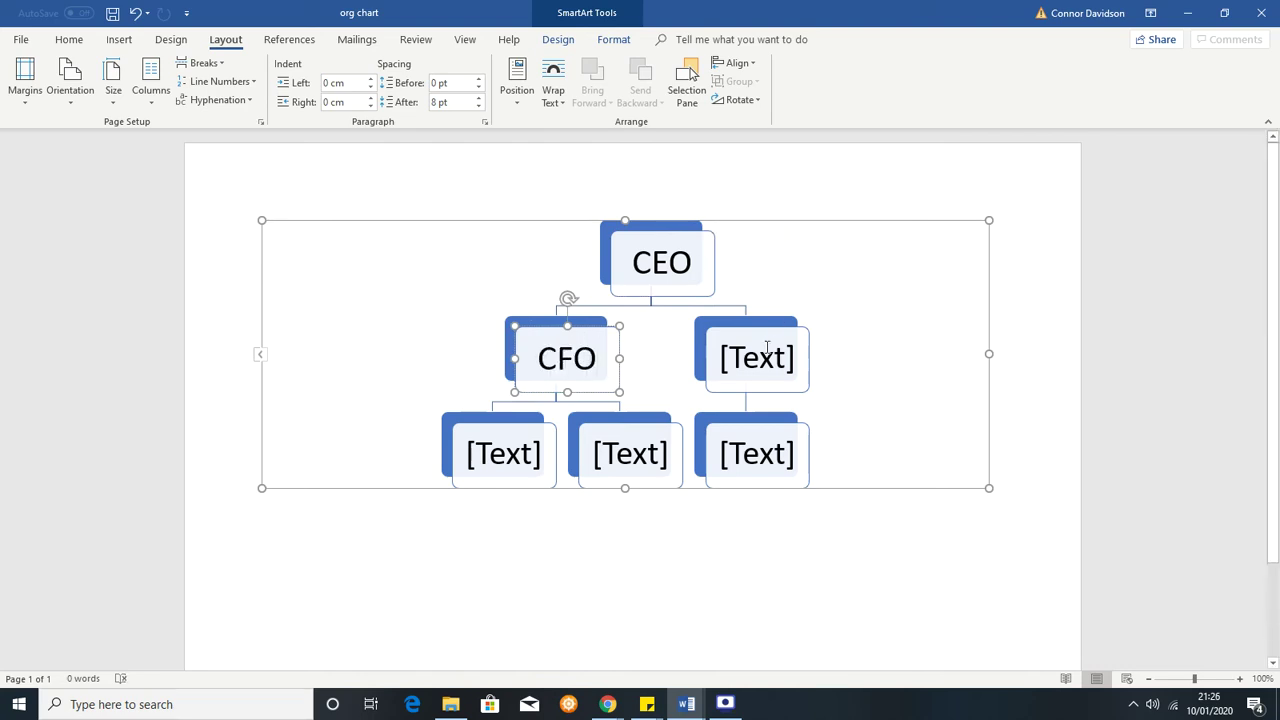
{"action": "left_click", "coordinate": [767, 347]}
{"action": "type", "text": "COO"}
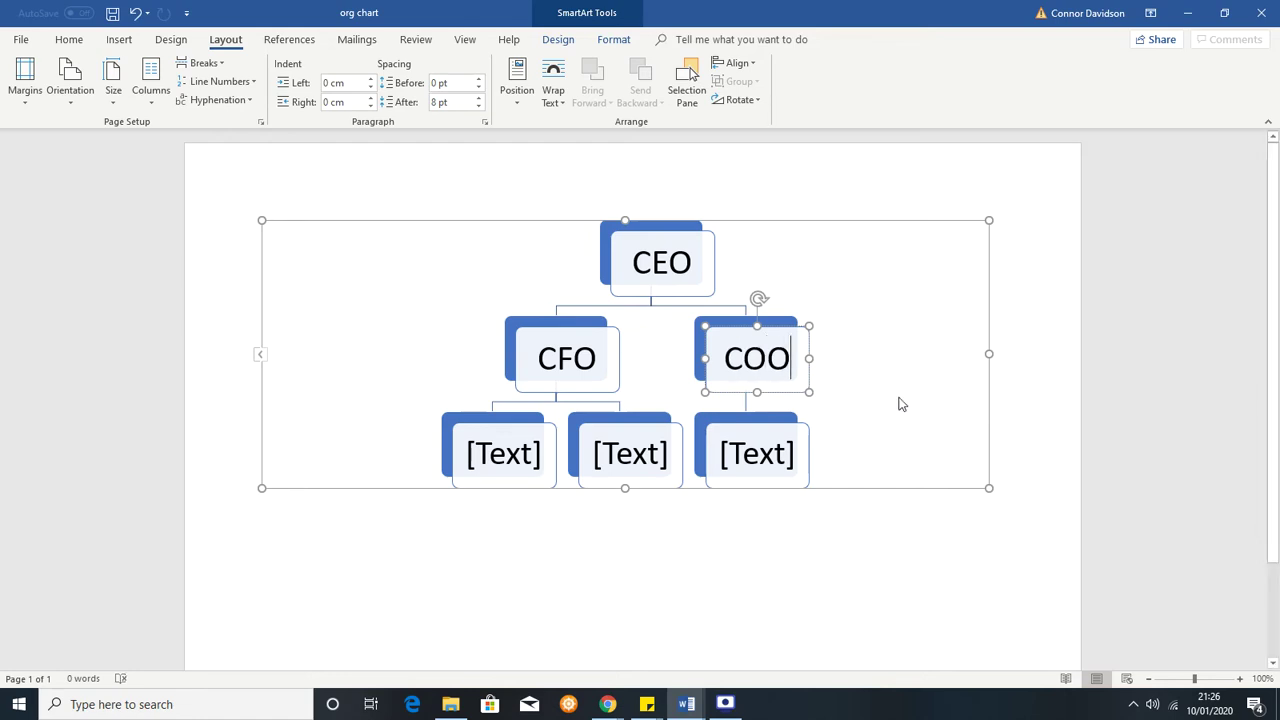
- Select the CEO box, use Add Shape Below from SmartArt Design, and label the new box GC
{"action": "left_click", "coordinate": [905, 521]}
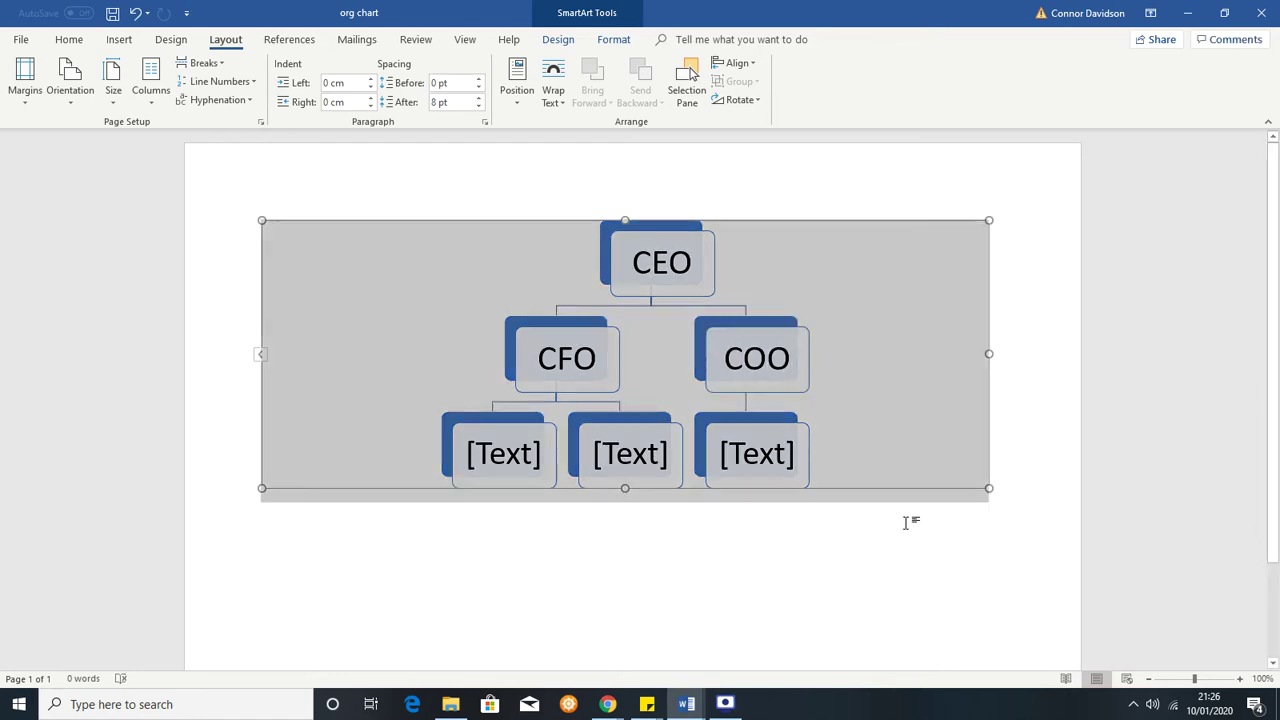
{"action": "left_click", "coordinate": [1010, 442]}
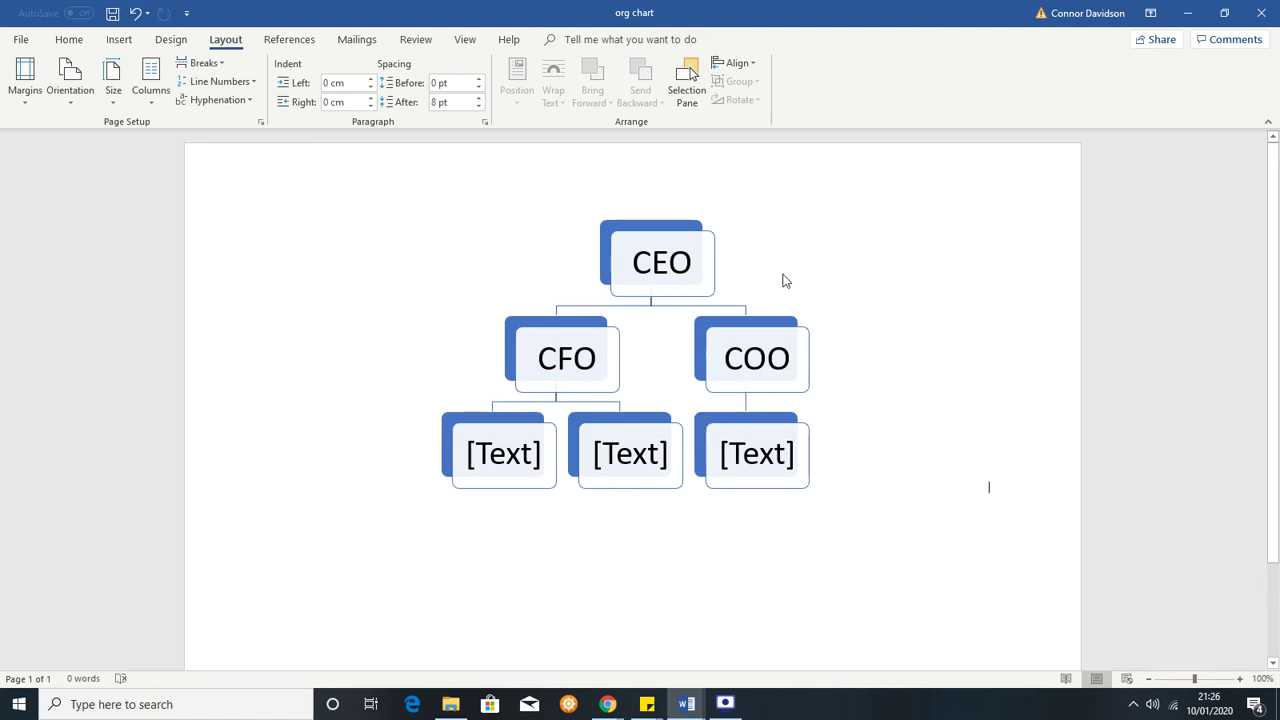
{"action": "left_click", "coordinate": [700, 256]}
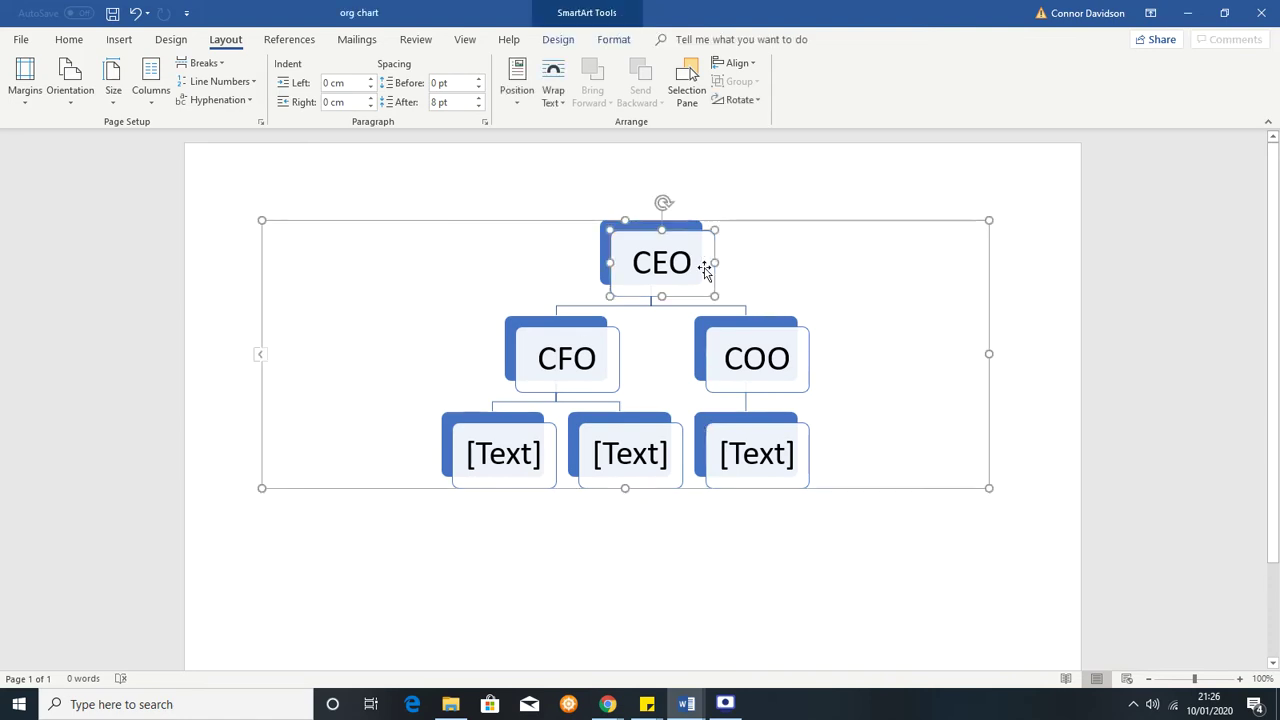
{"action": "left_click", "coordinate": [592, 13]}
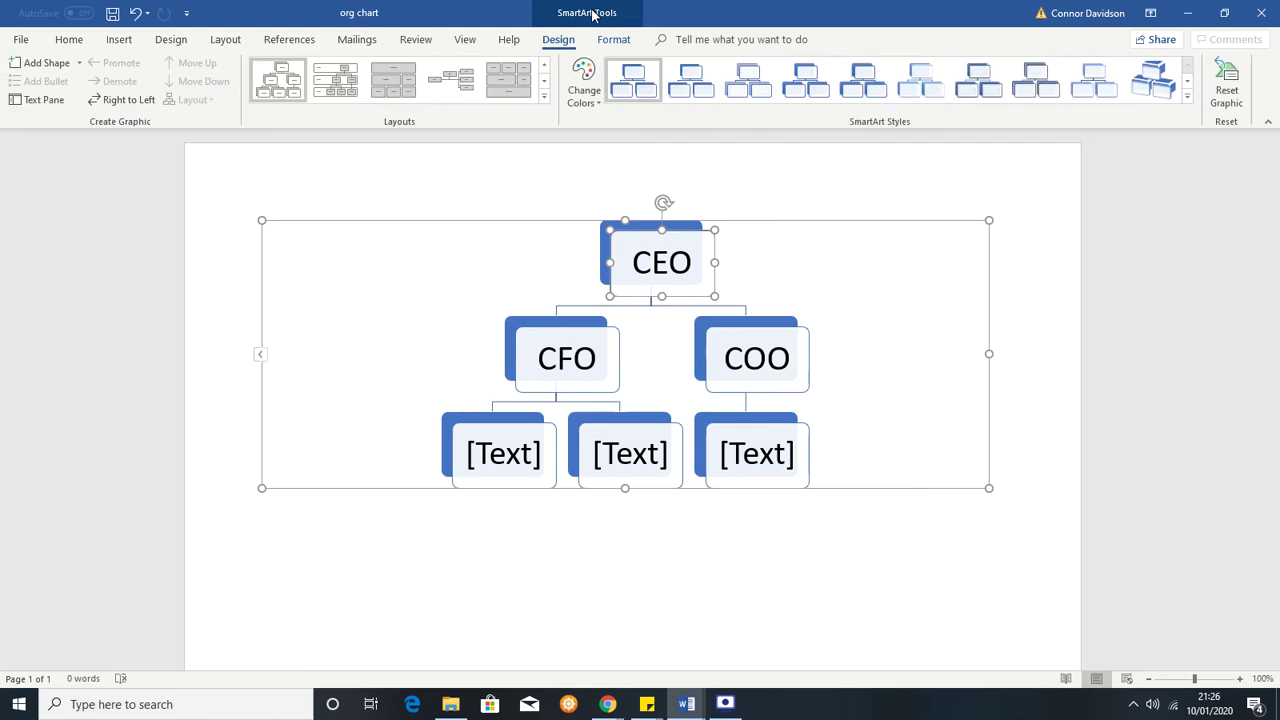
{"action": "left_click", "coordinate": [78, 64]}
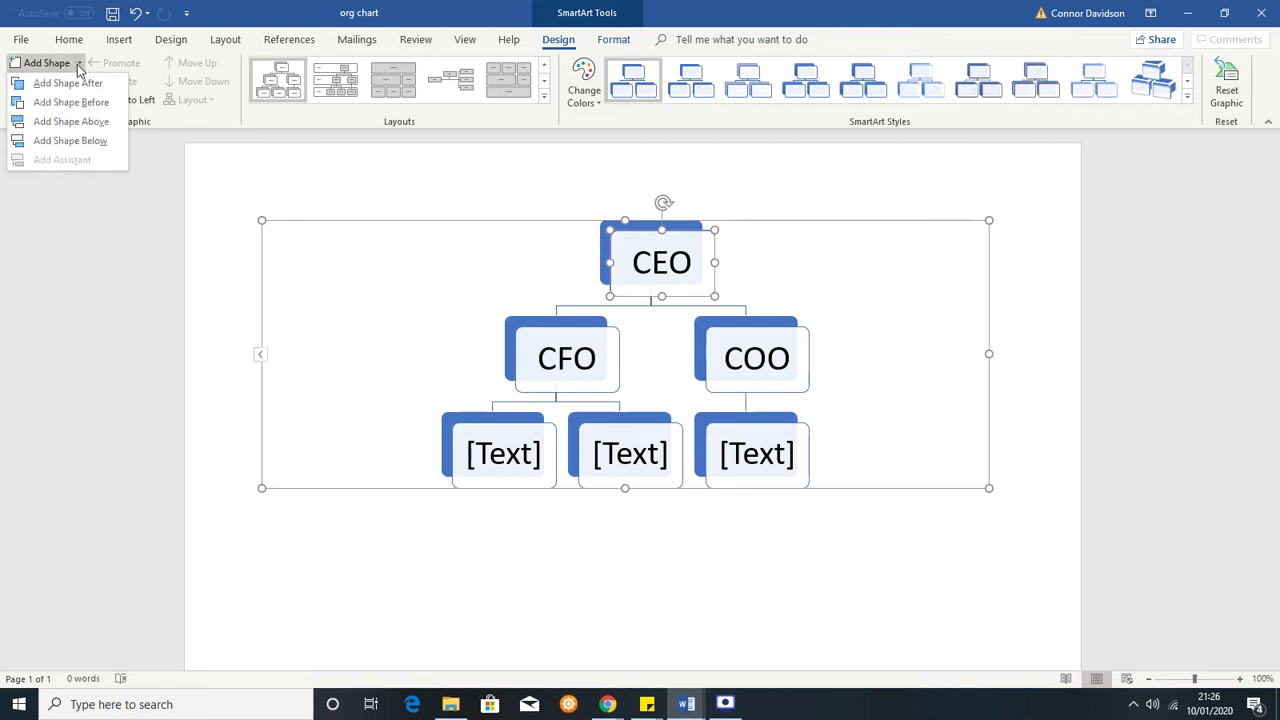
{"action": "left_click", "coordinate": [96, 141]}
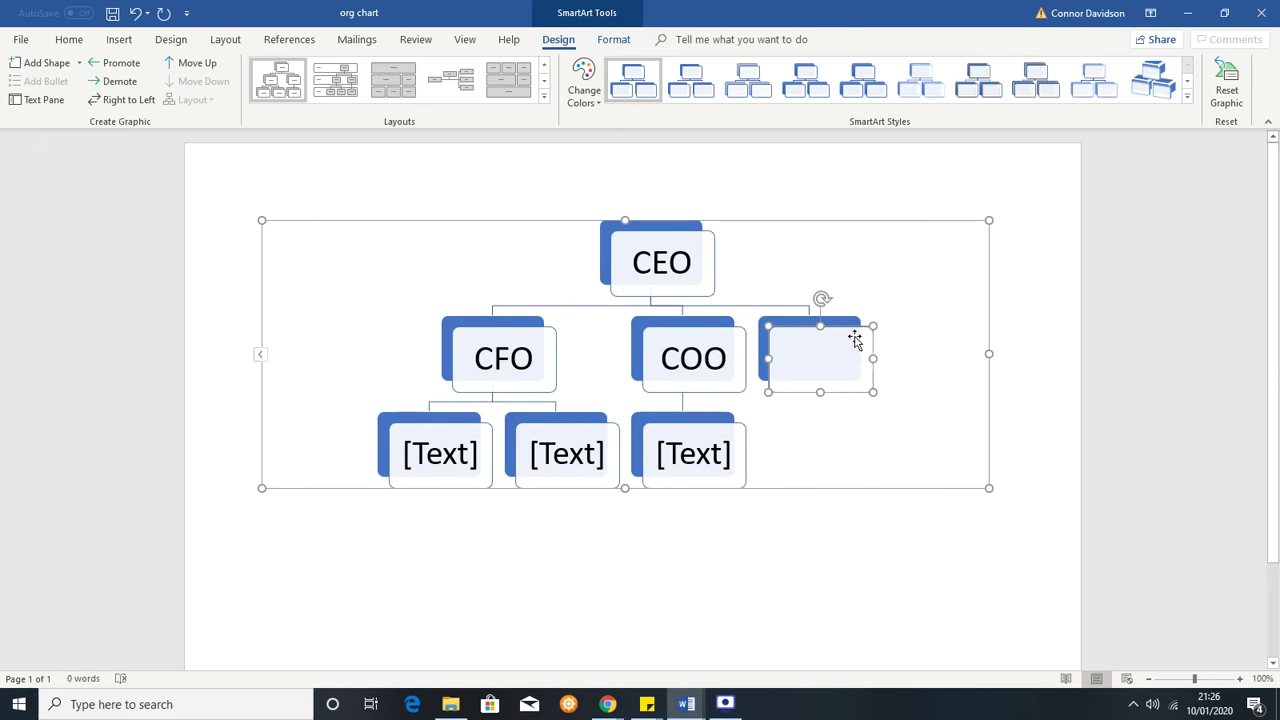
{"action": "type", "text": "GC"}
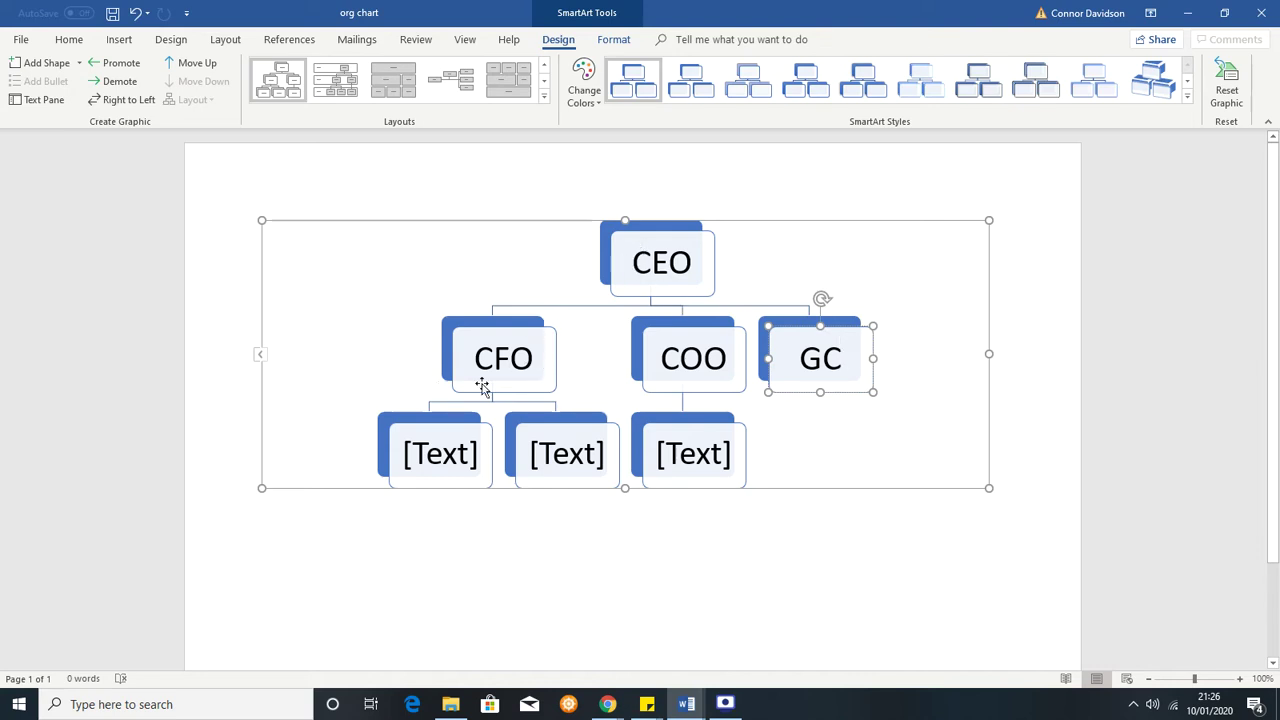
- Delete the extra placeholder under CFO and label the remaining box DEPUTY CFO
{"action": "left_click", "coordinate": [583, 430]}
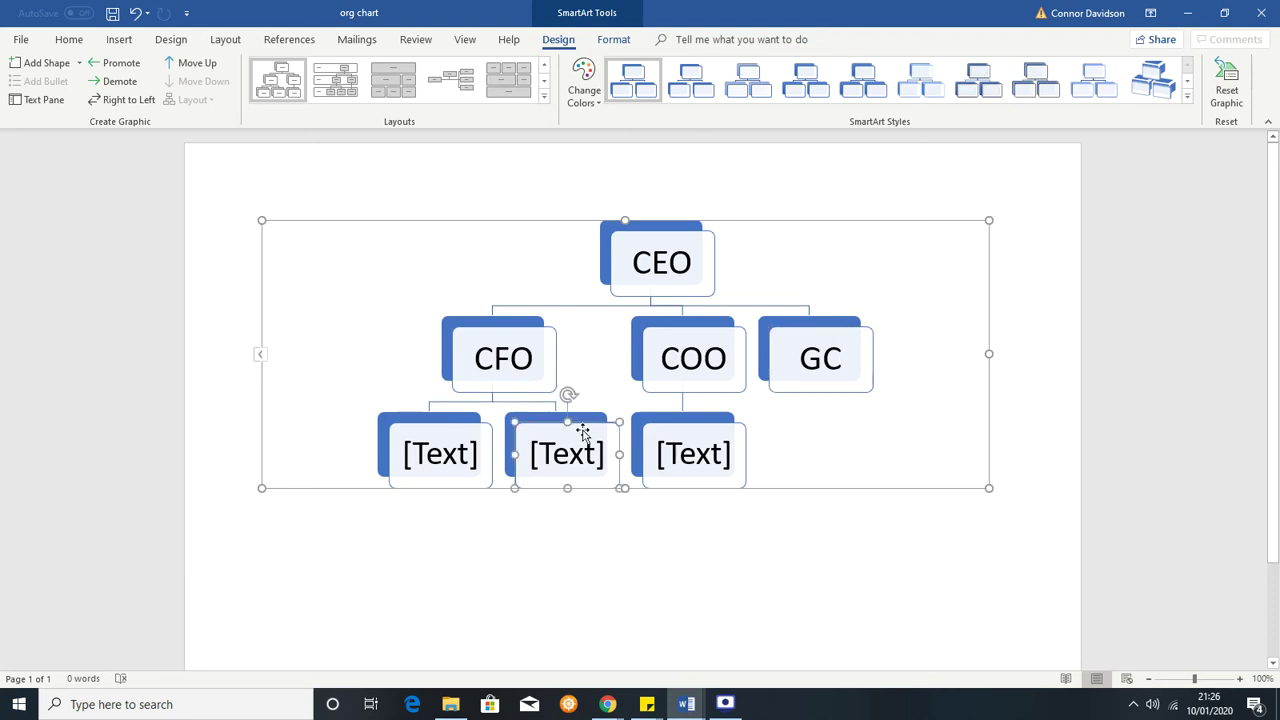
{"action": "key", "text": "Delete"}
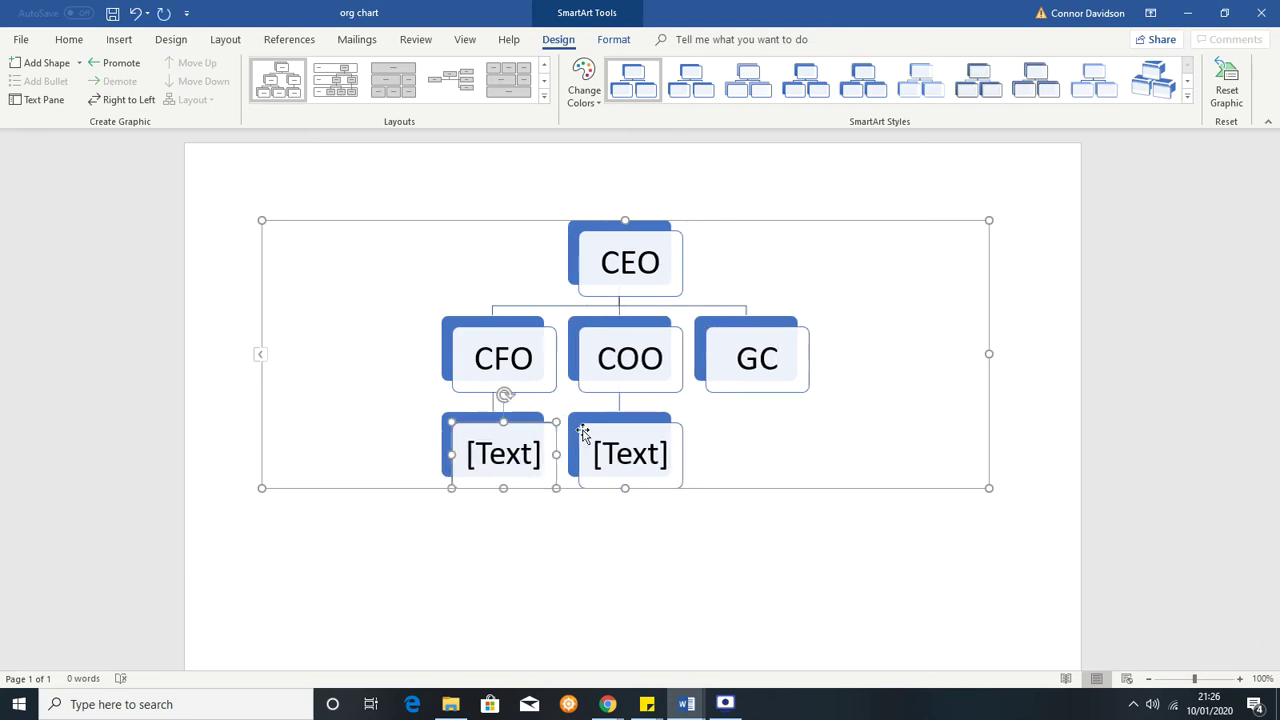
{"action": "left_click", "coordinate": [530, 442]}
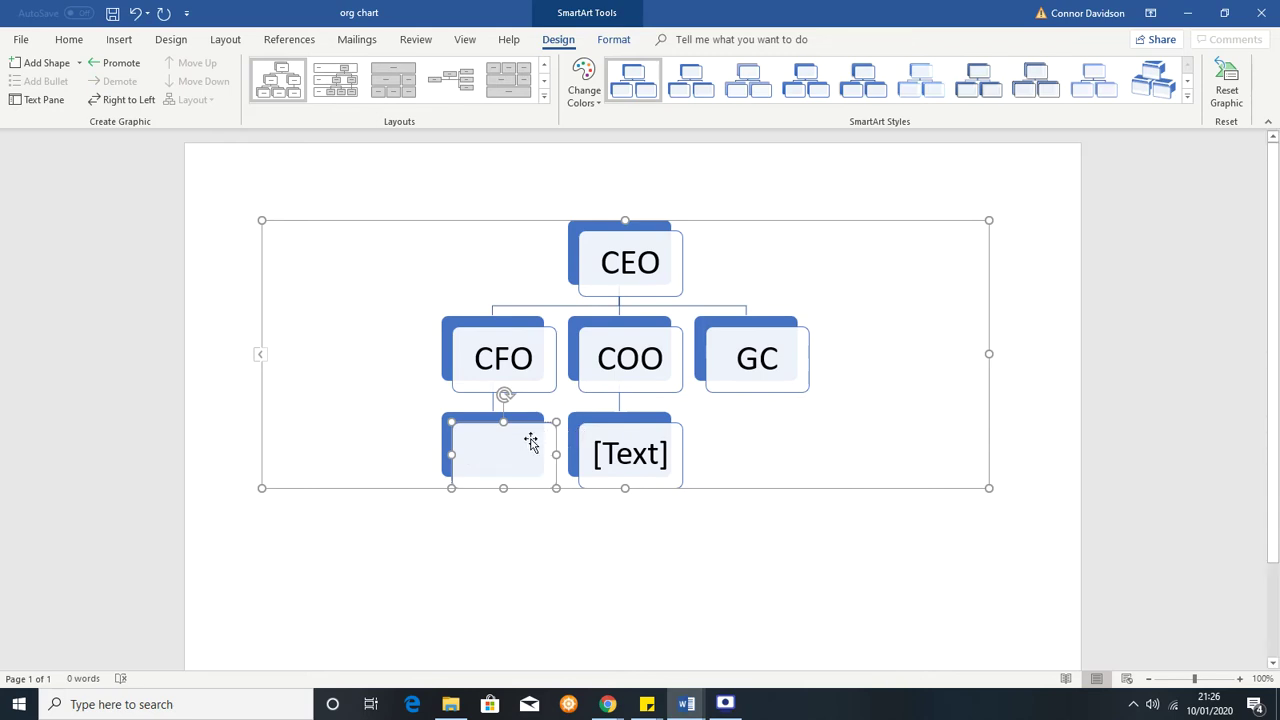
{"action": "type", "text": "DEPU"}
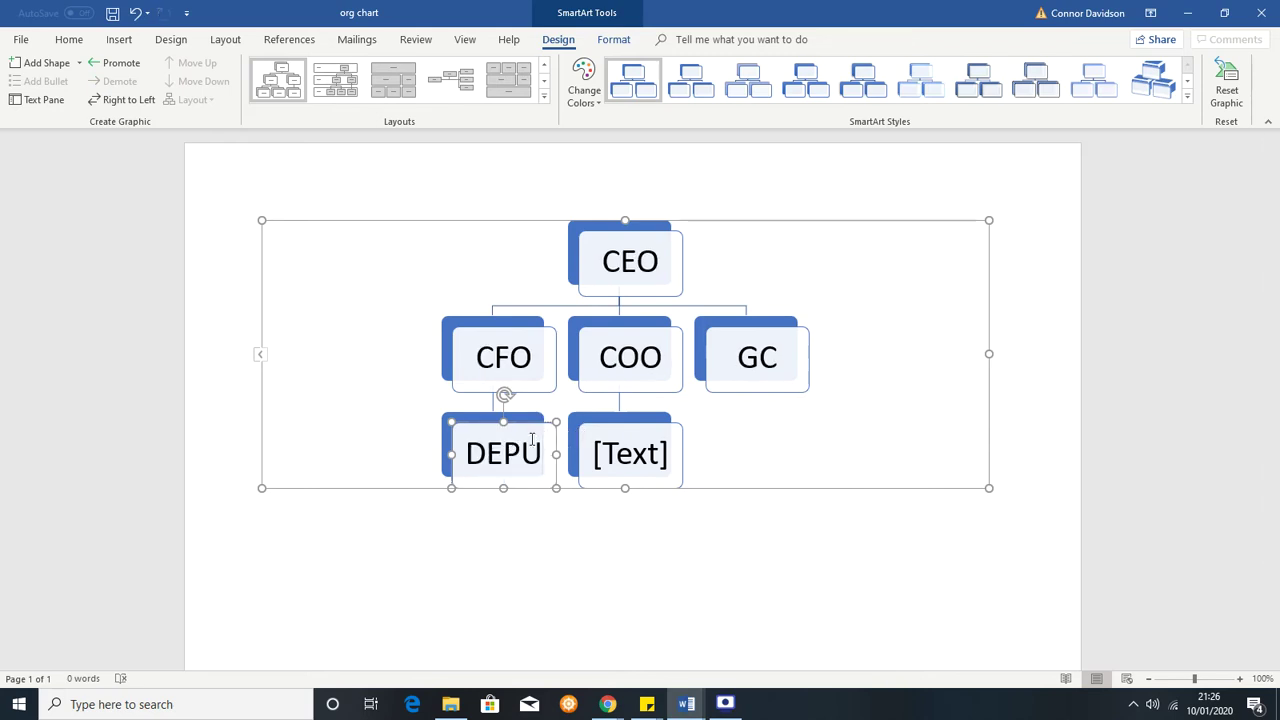
{"action": "type", "text": "TY CFO"}
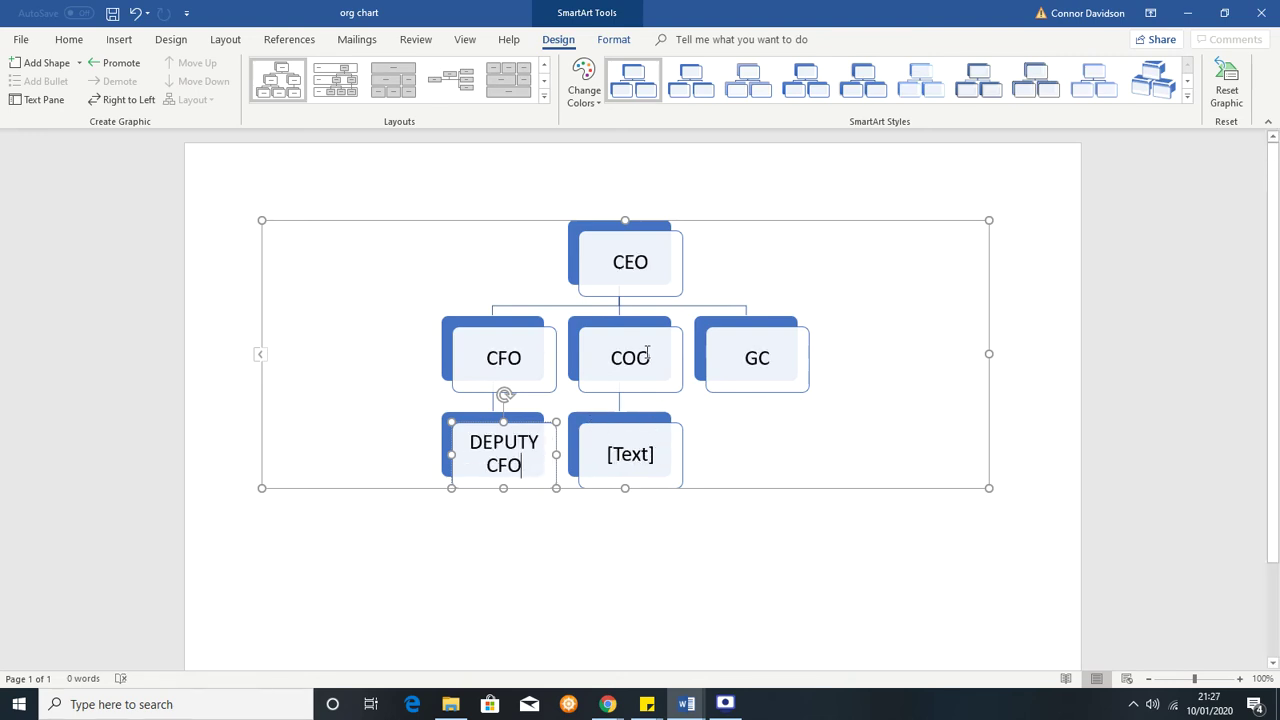
{"action": "left_click", "coordinate": [648, 432]}
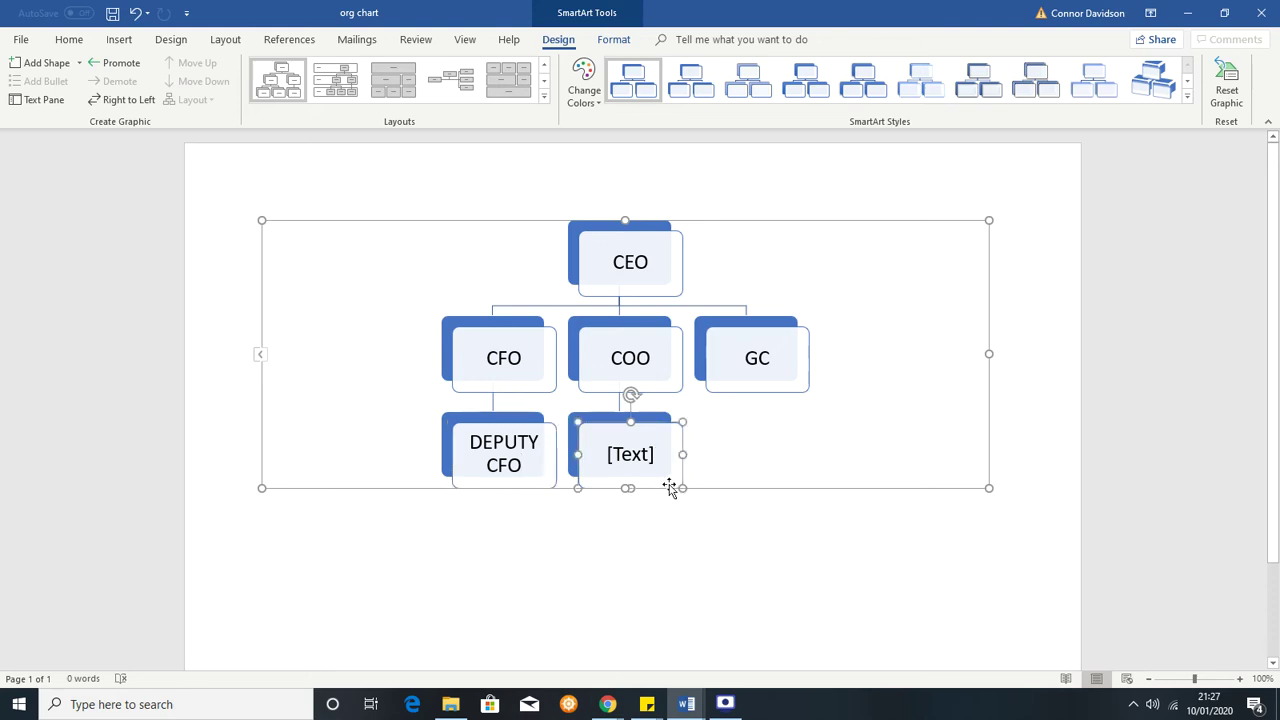
- Use Add Shape After twice on the COO placeholder so COO has three subordinate boxes
{"action": "right_click", "coordinate": [654, 436]}
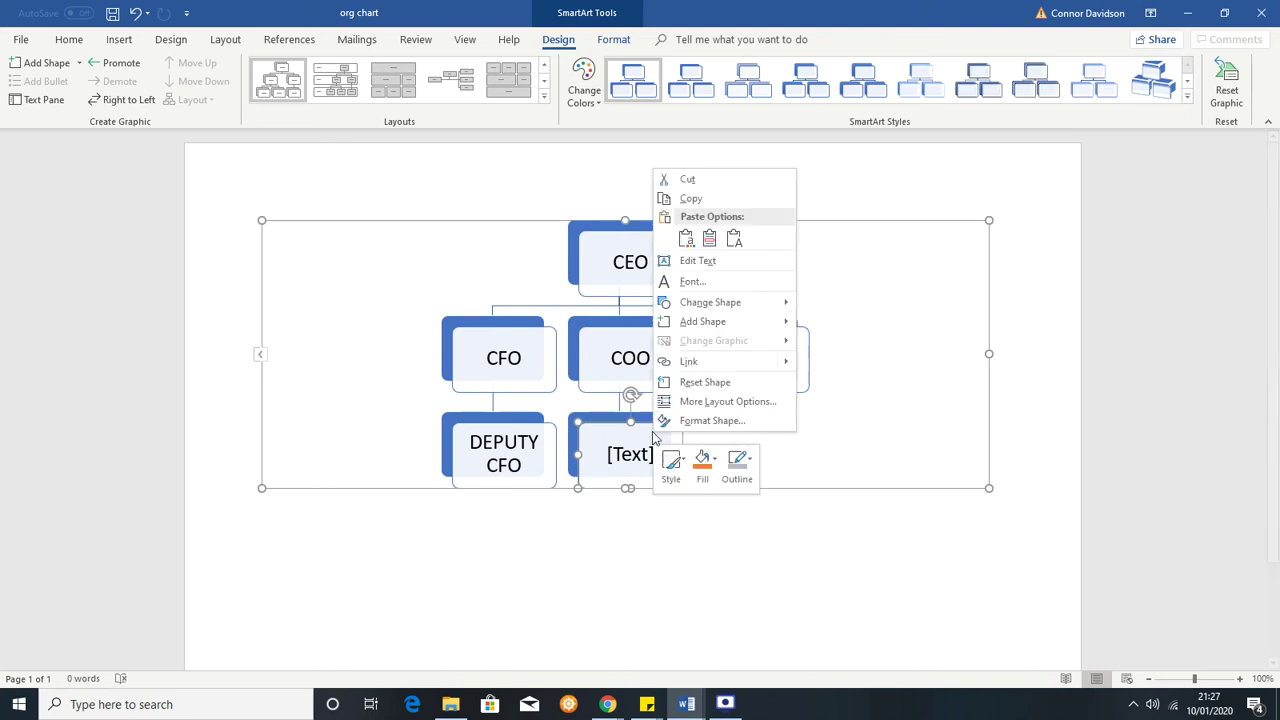
{"action": "mouse_move", "coordinate": [710, 324]}
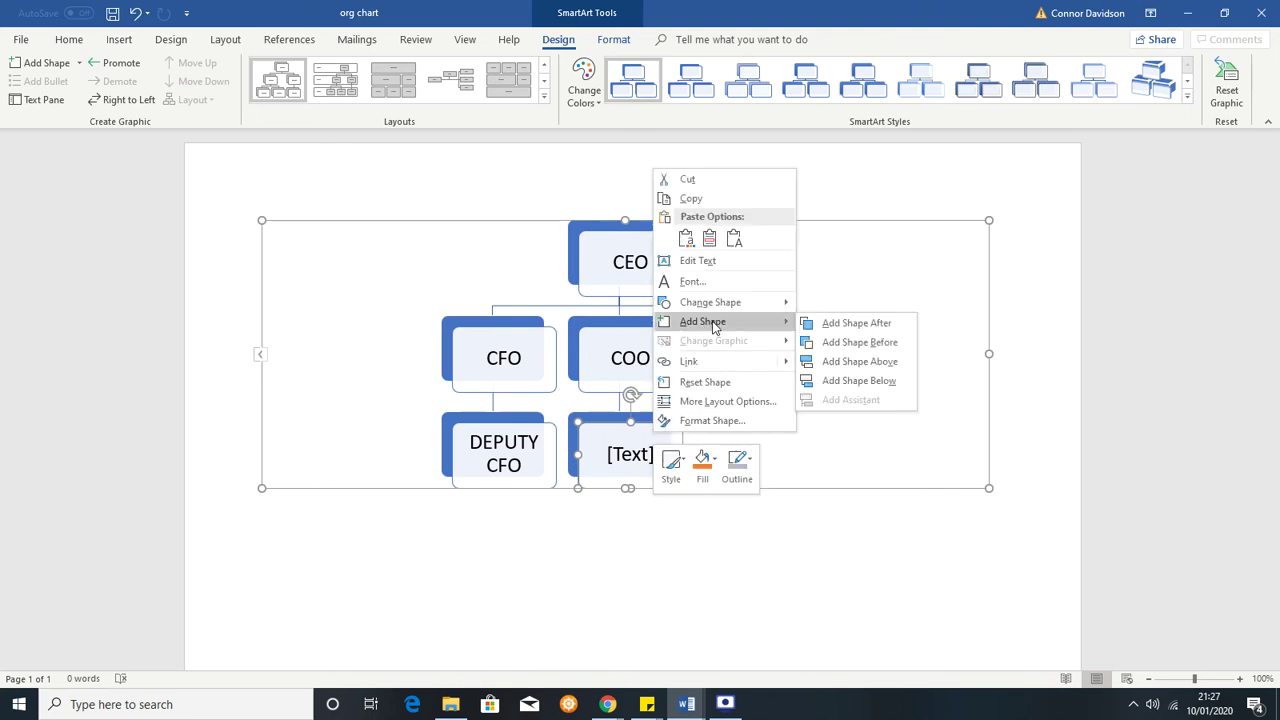
{"action": "left_click", "coordinate": [836, 324]}
{"action": "right_click", "coordinate": [715, 444]}
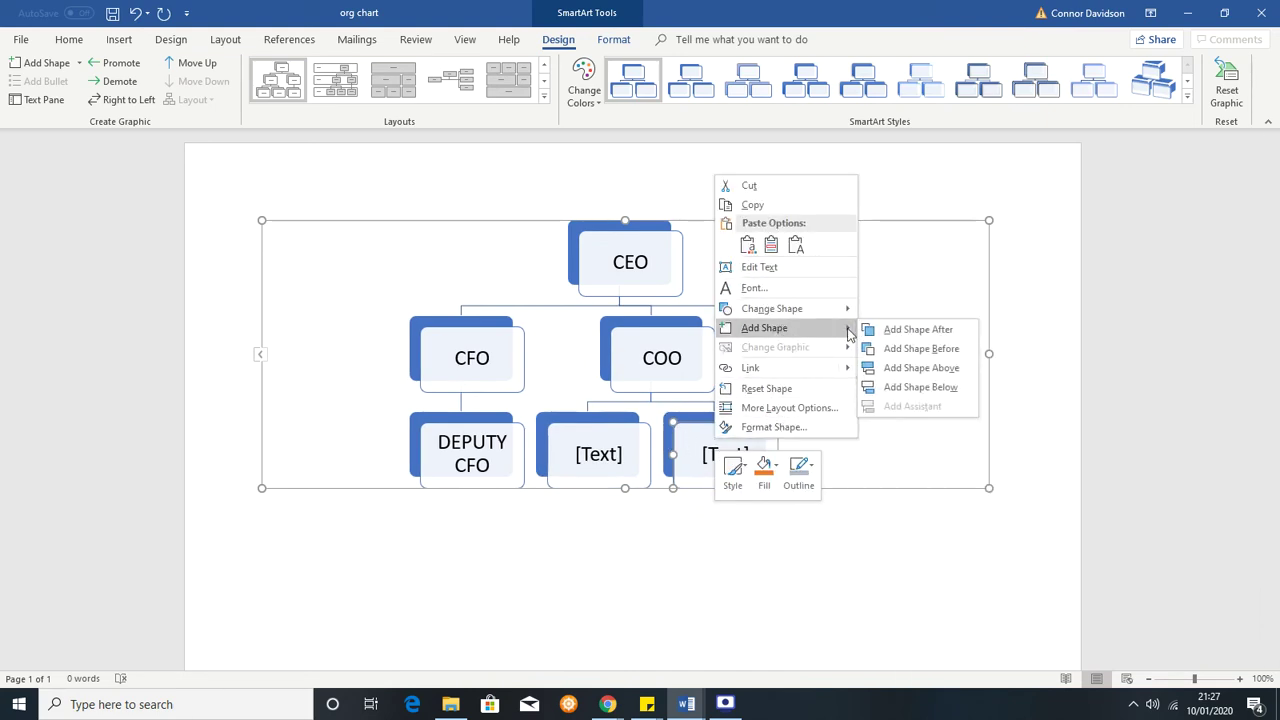
{"action": "left_click", "coordinate": [918, 330]}
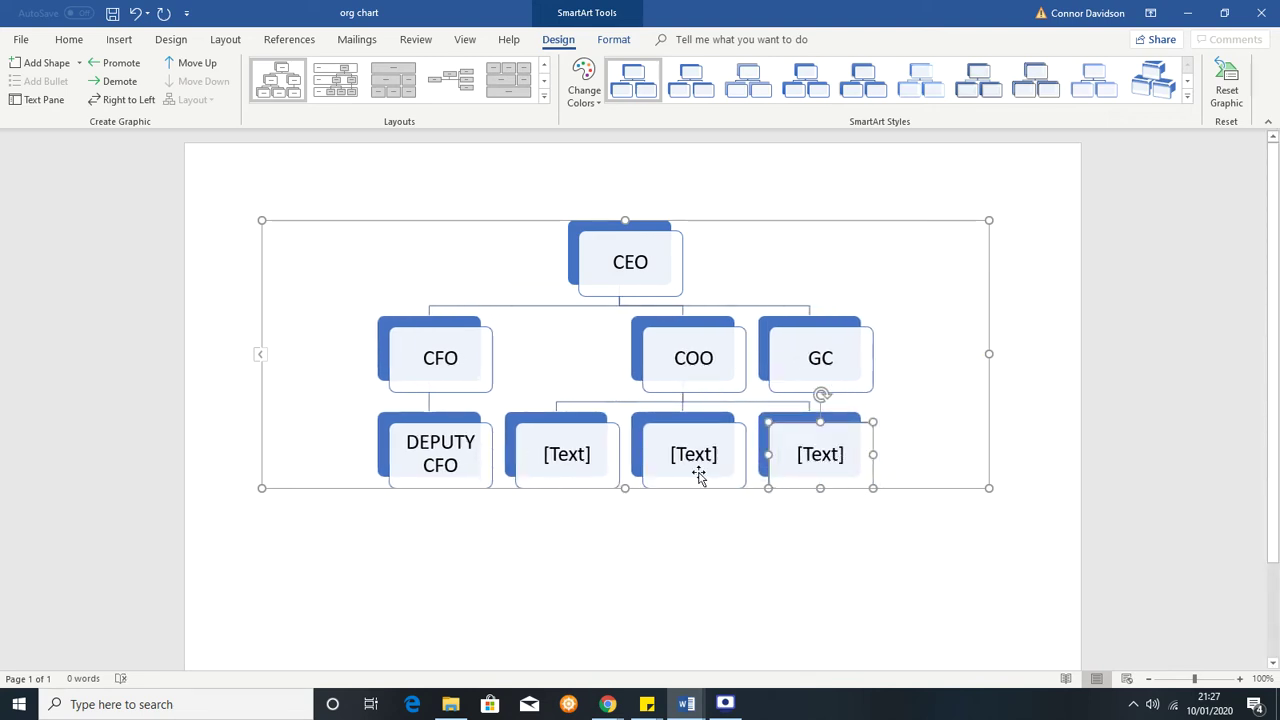
- Add a blank box beneath the first placeholder under COO
{"action": "left_click", "coordinate": [565, 430]}
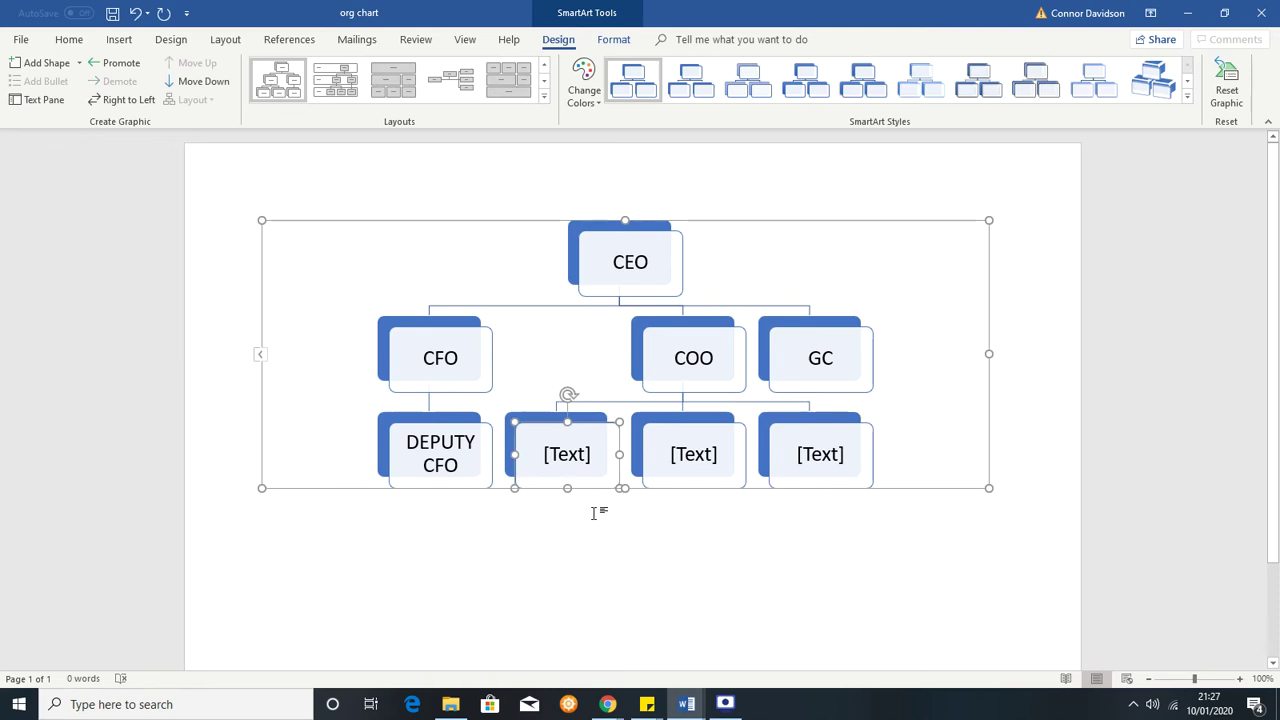
{"action": "right_click", "coordinate": [584, 440]}
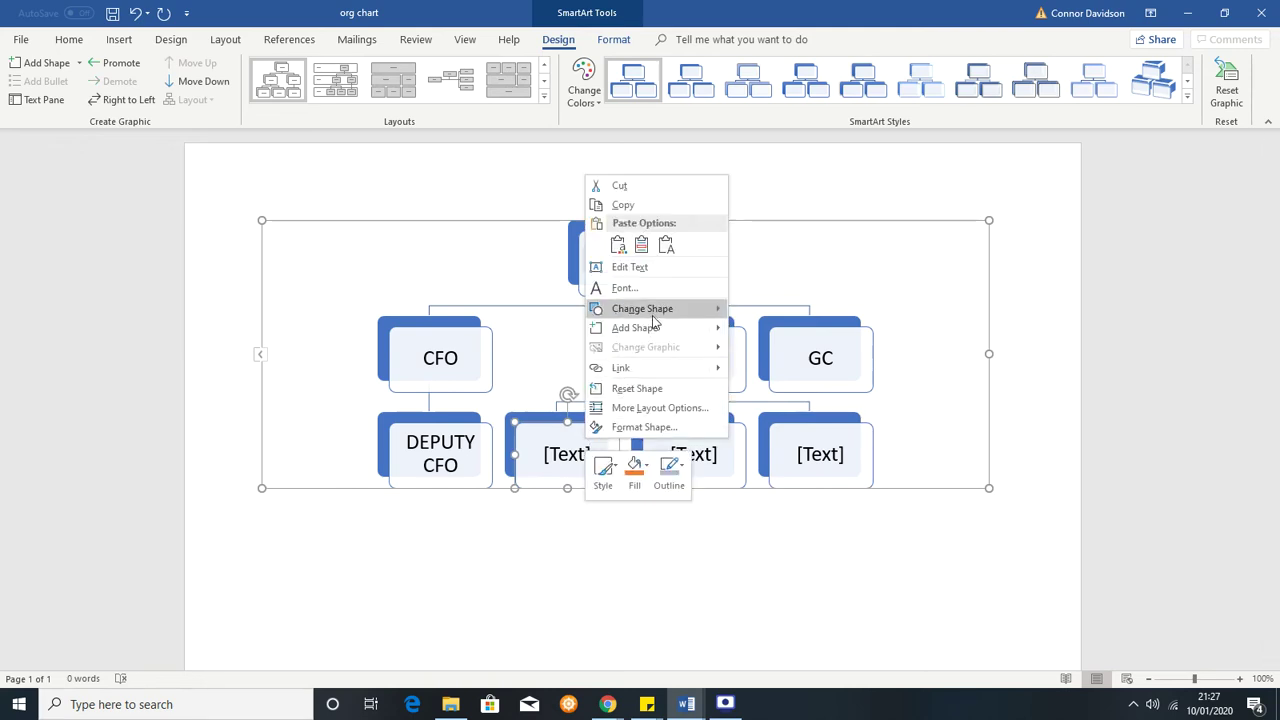
{"action": "mouse_move", "coordinate": [651, 329]}
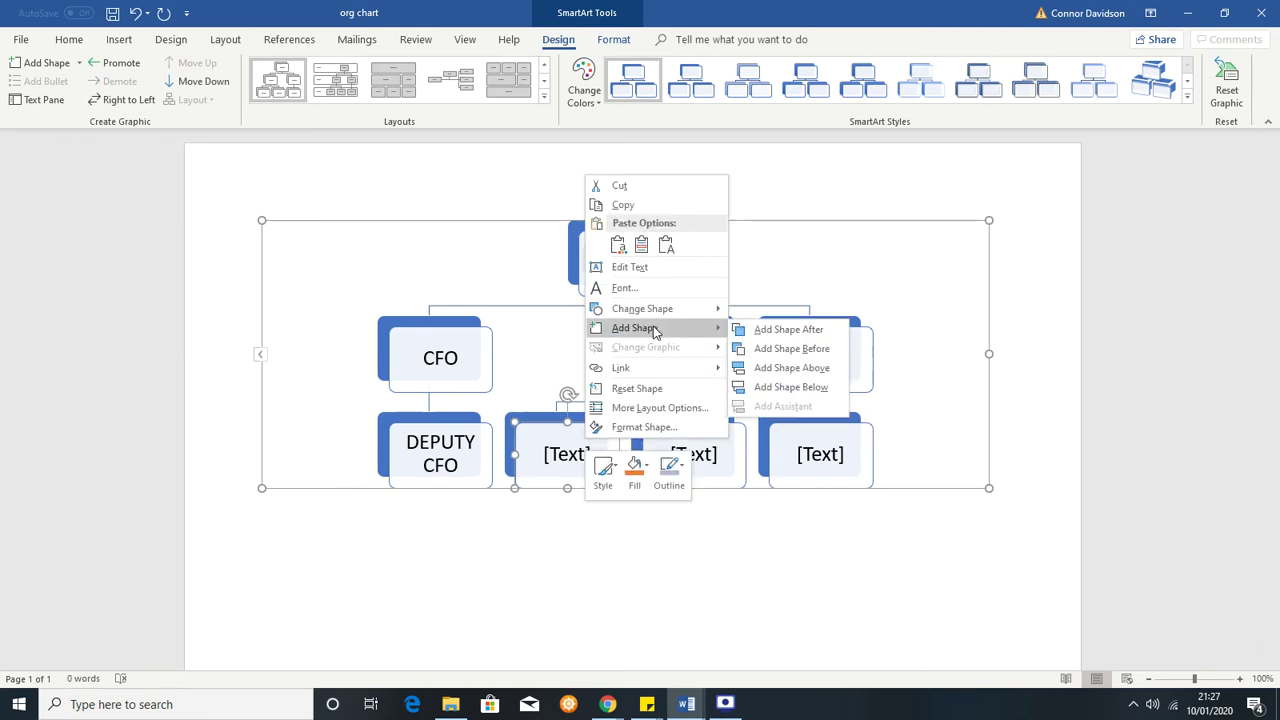
{"action": "left_click", "coordinate": [826, 397]}
- Add a [Text] box beside that blank box, then another blank box beneath the new [Text] box
{"action": "right_click", "coordinate": [605, 465]}
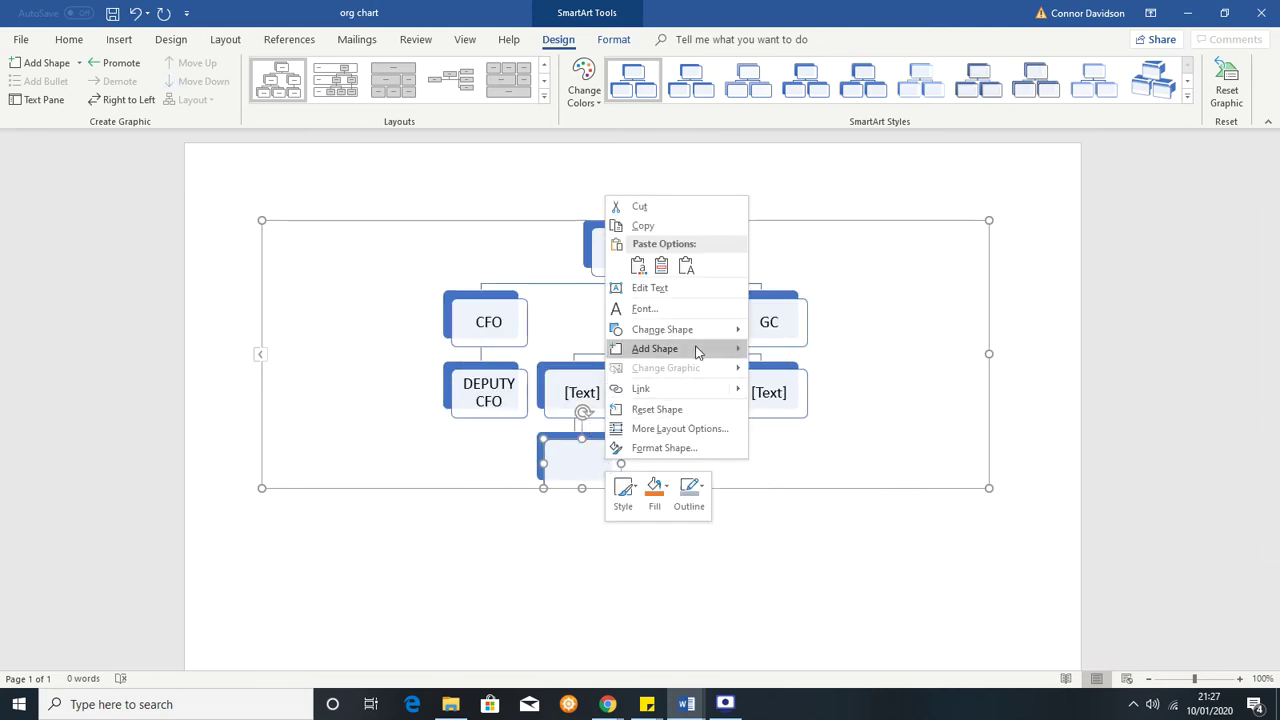
{"action": "mouse_move", "coordinate": [697, 352]}
{"action": "left_click", "coordinate": [783, 357]}
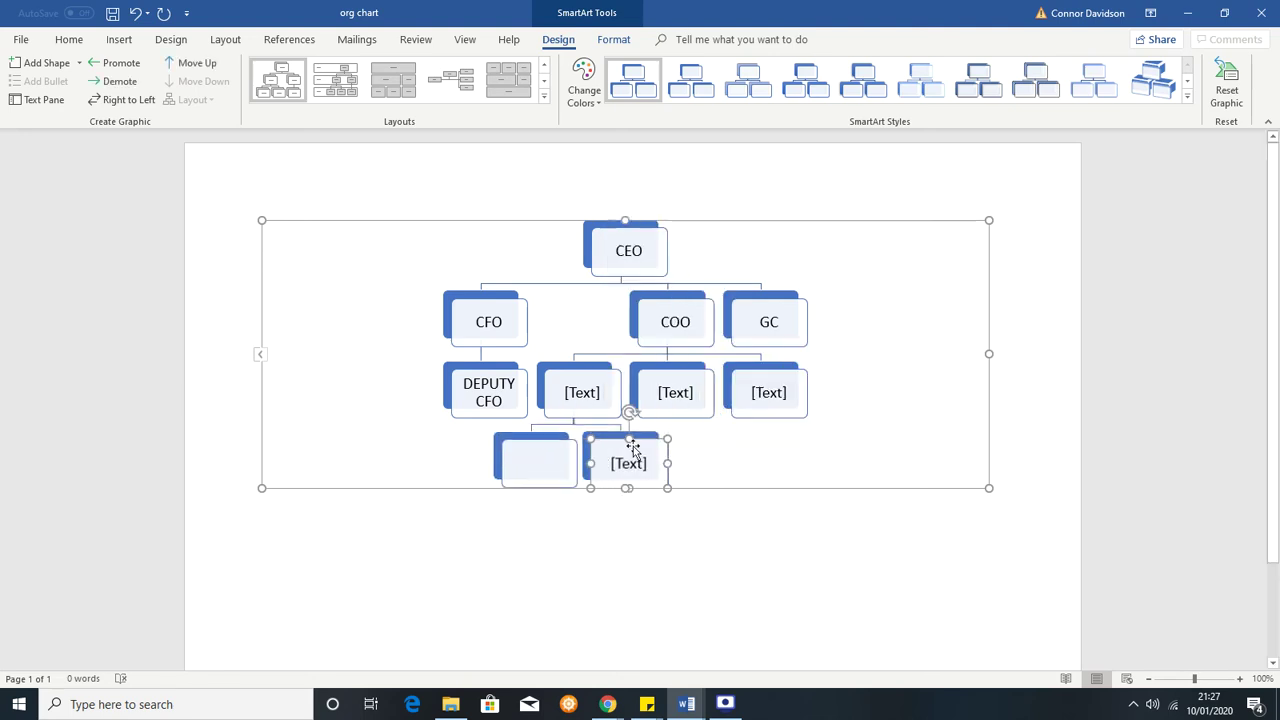
{"action": "right_click", "coordinate": [651, 455]}
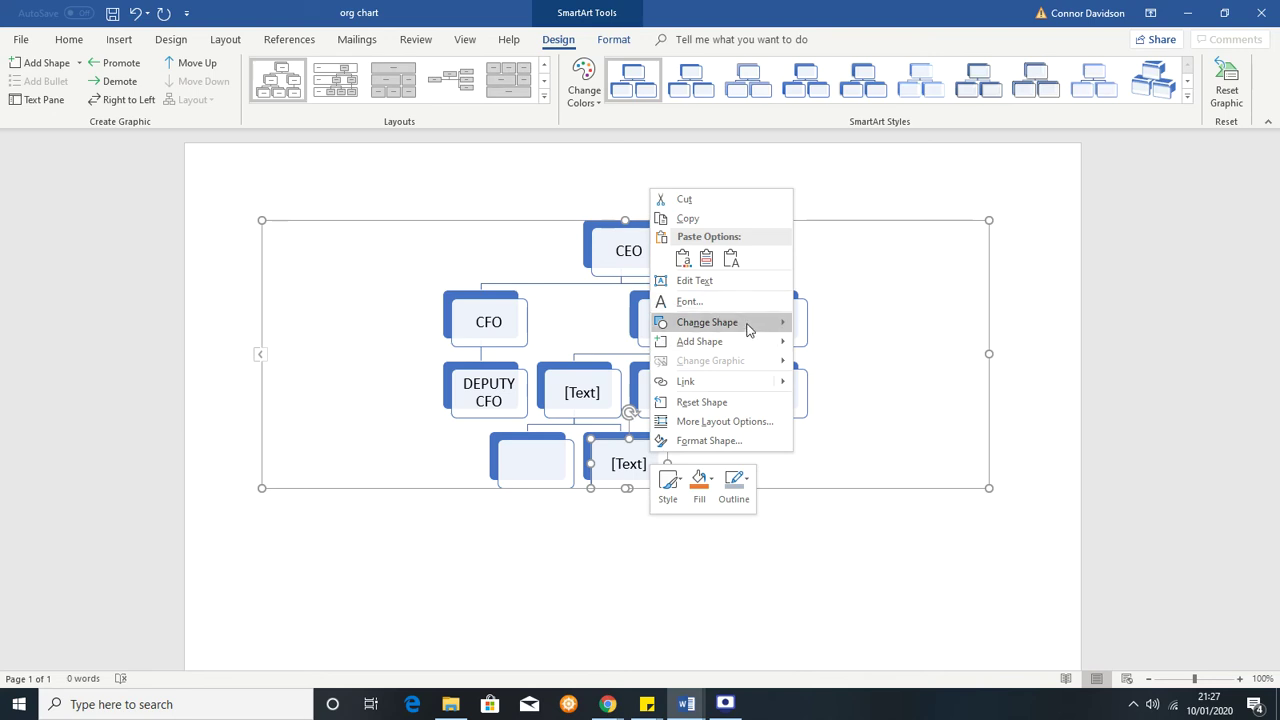
{"action": "mouse_move", "coordinate": [750, 344]}
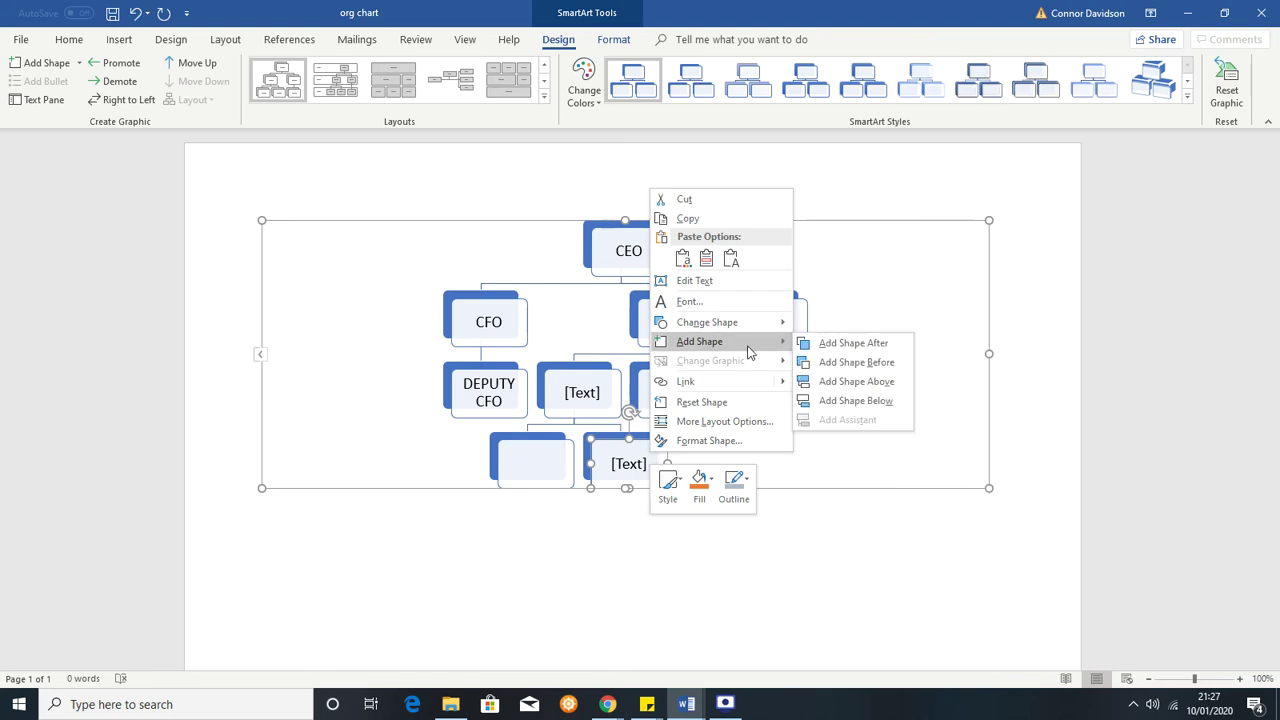
{"action": "left_click", "coordinate": [884, 407]}
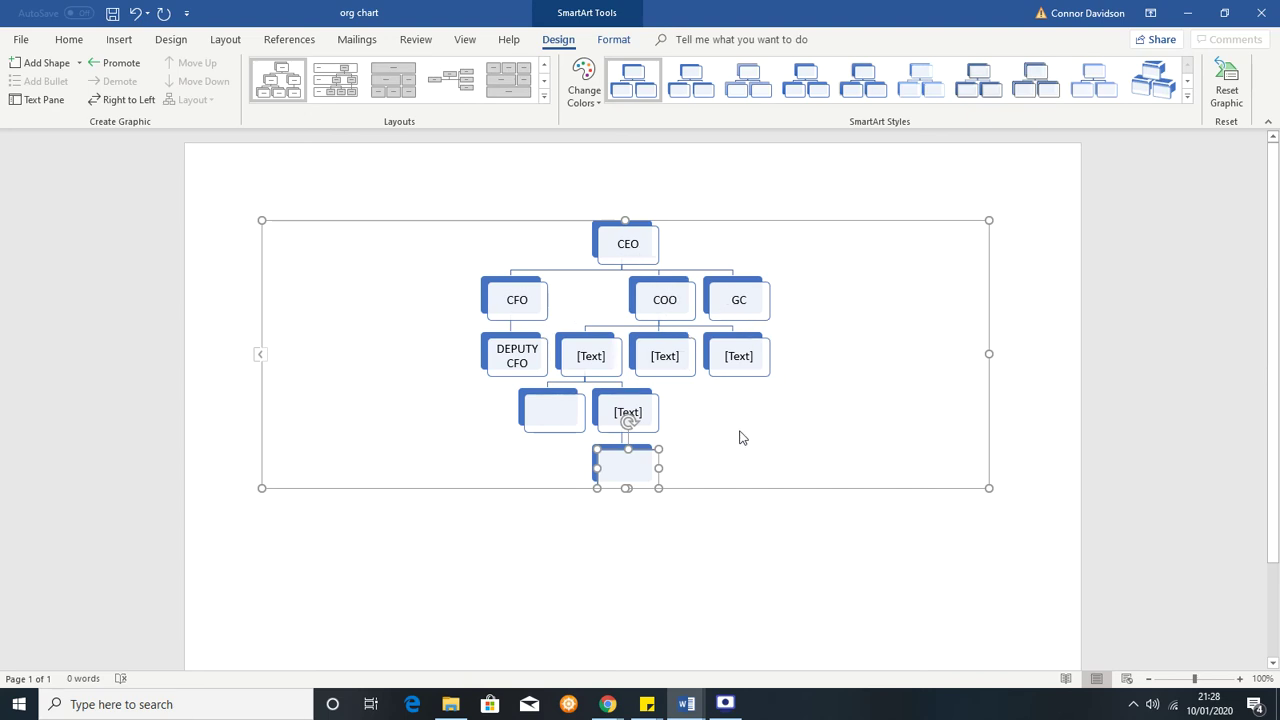
{"action": "left_click", "coordinate": [112, 62]}
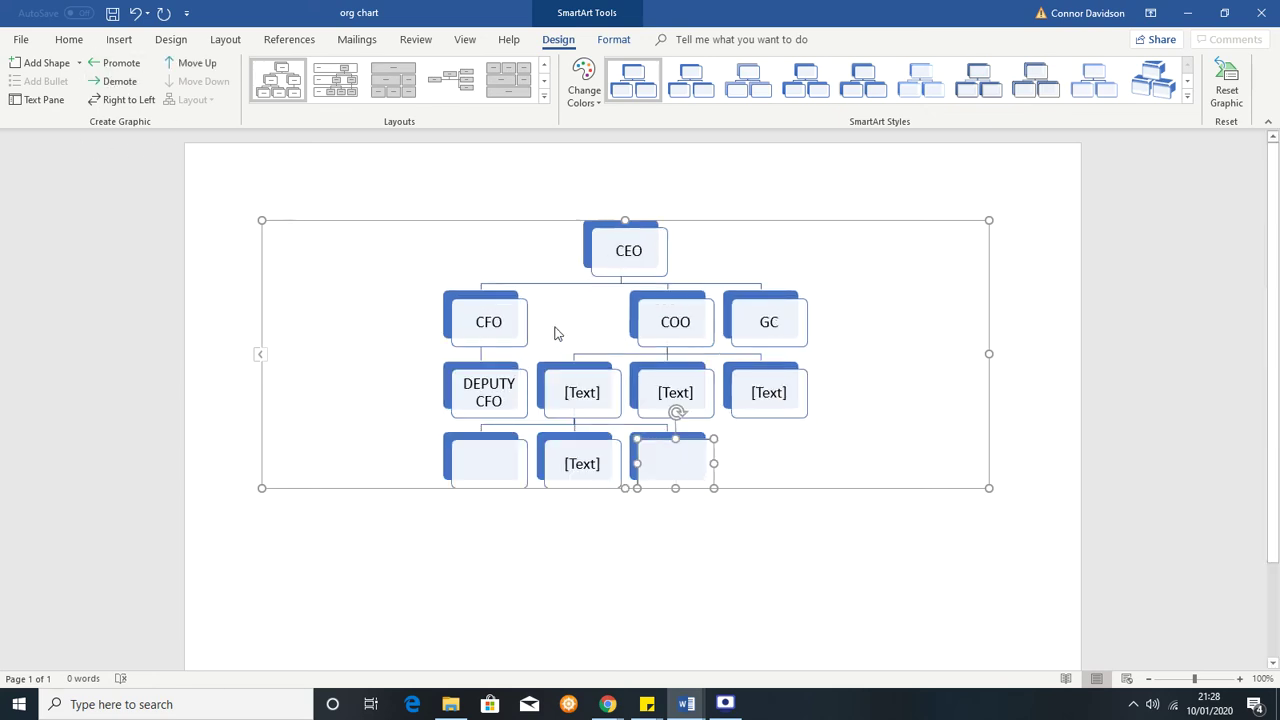
{"action": "left_click", "coordinate": [115, 81]}
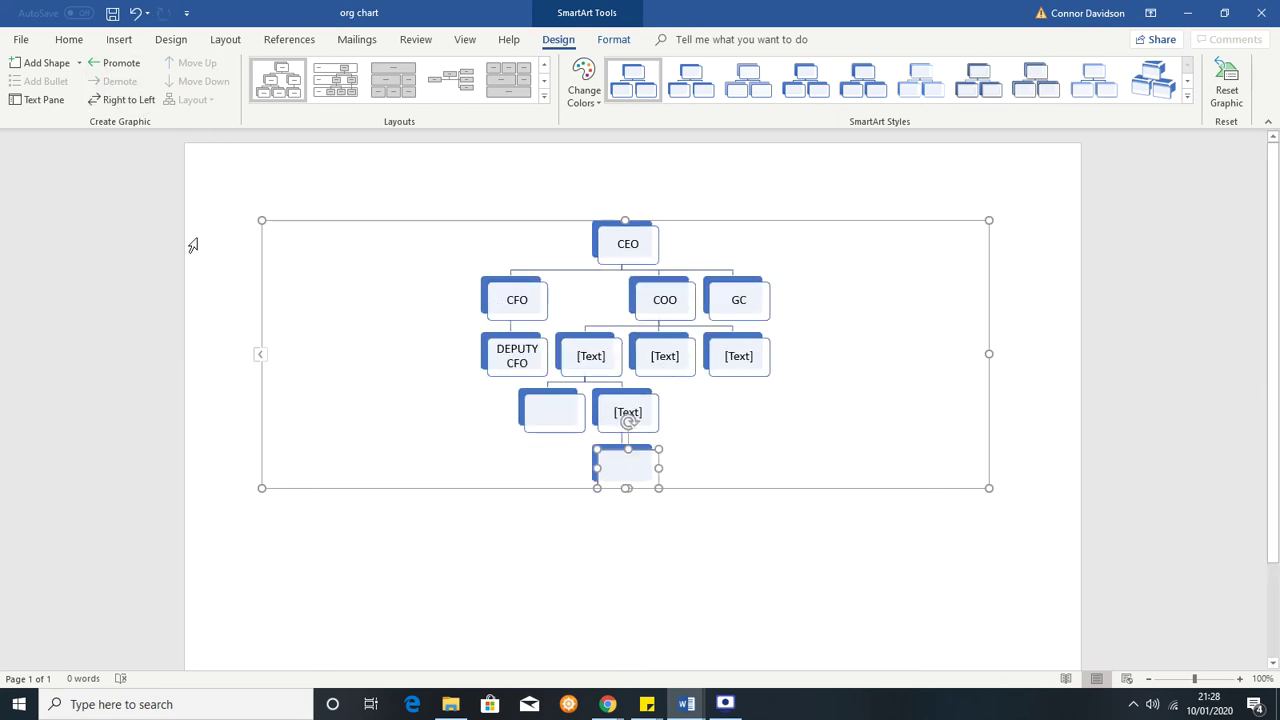
{"action": "left_click", "coordinate": [121, 99]}
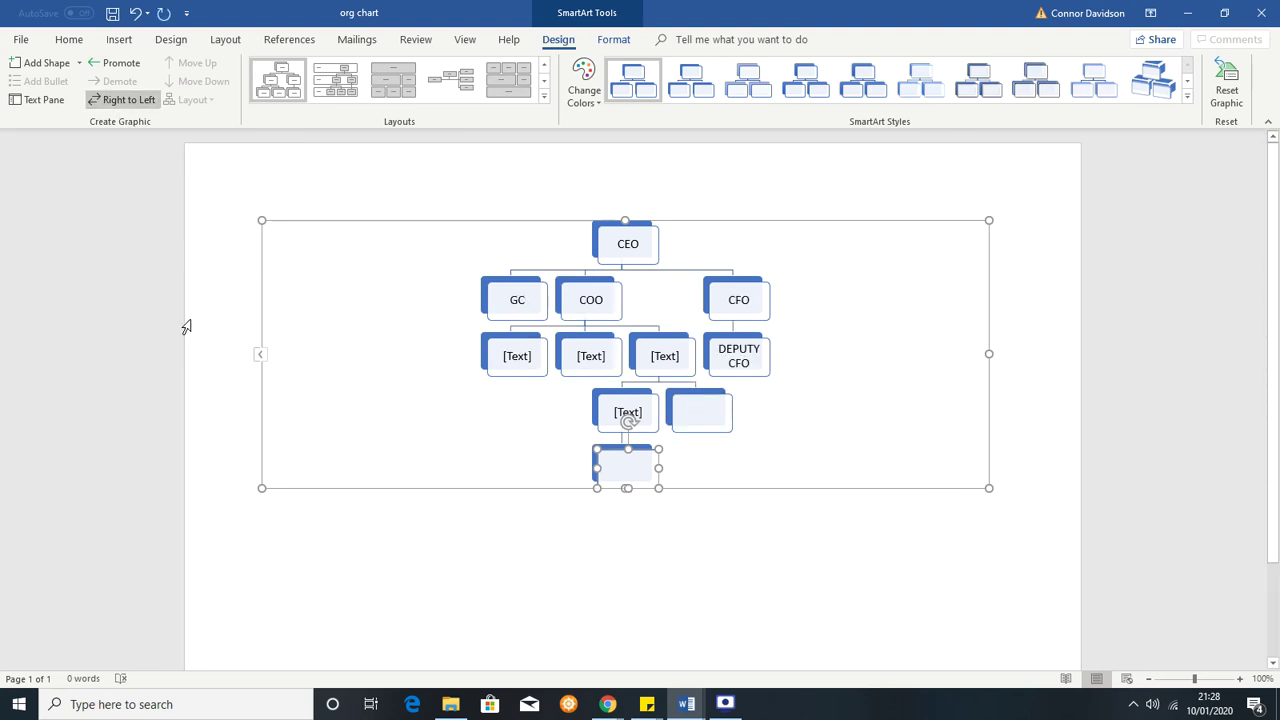
{"action": "left_click", "coordinate": [140, 100]}
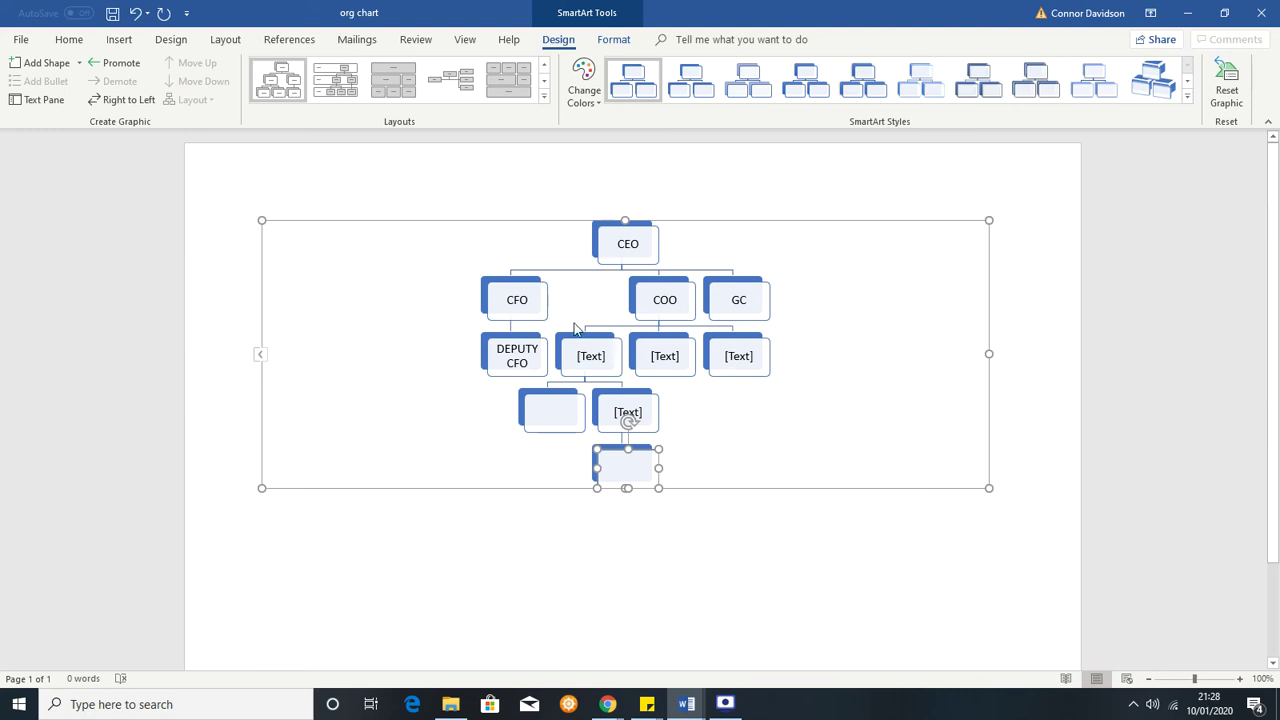
- Open the Text Pane and test the empty bullet's level with Shift+Tab twice, then Tab back under [Text]
{"action": "left_click", "coordinate": [35, 100]}
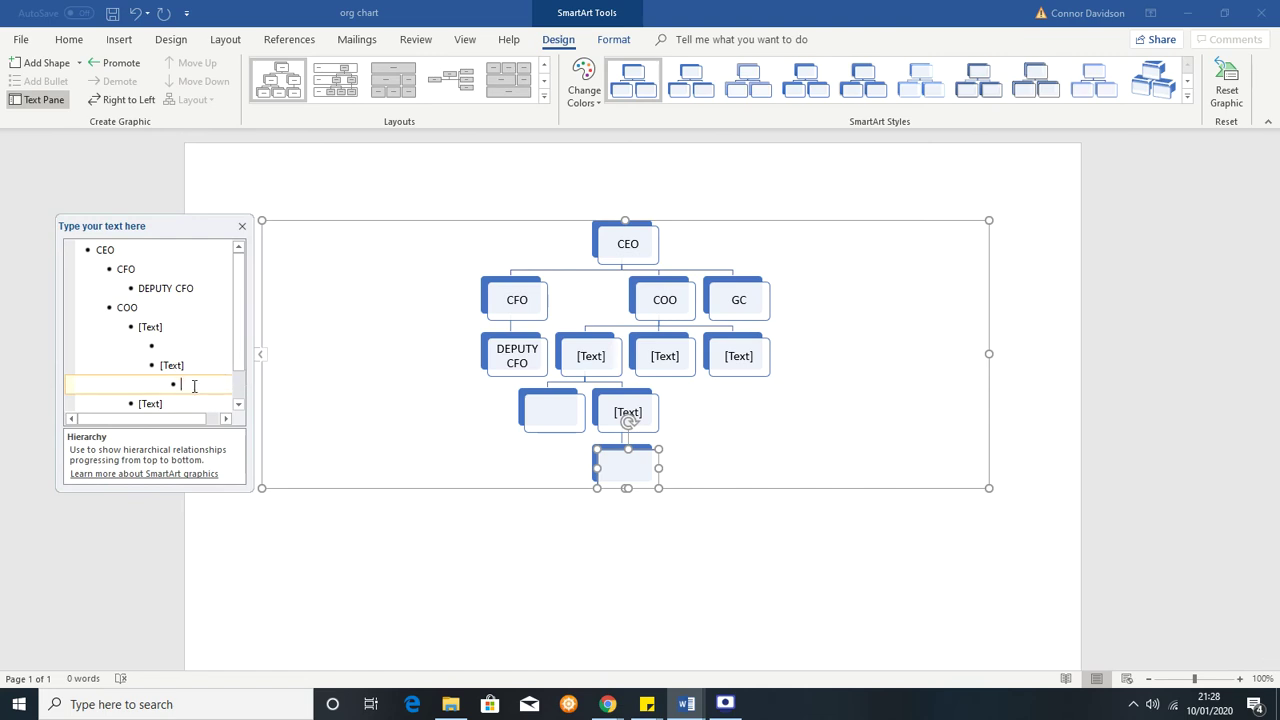
{"action": "key", "text": "shift+Tab"}
{"action": "key", "text": "shift+Tab"}
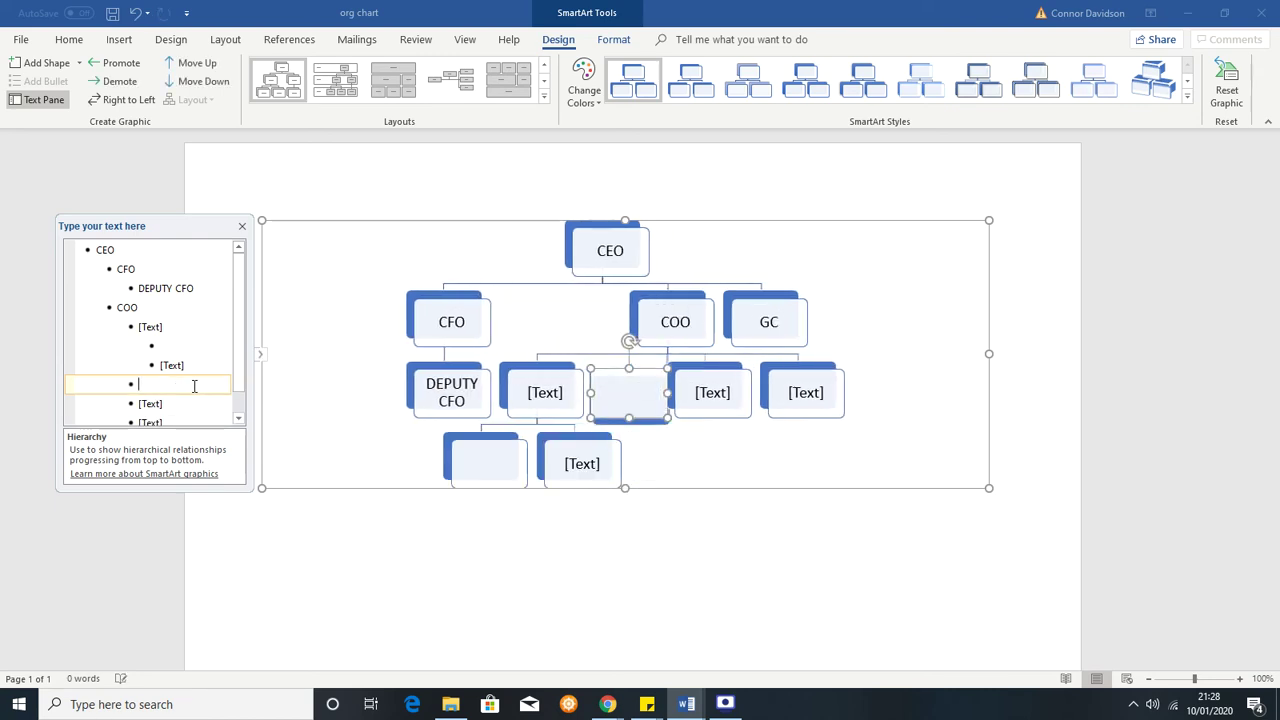
{"action": "key", "text": "shift+Tab"}
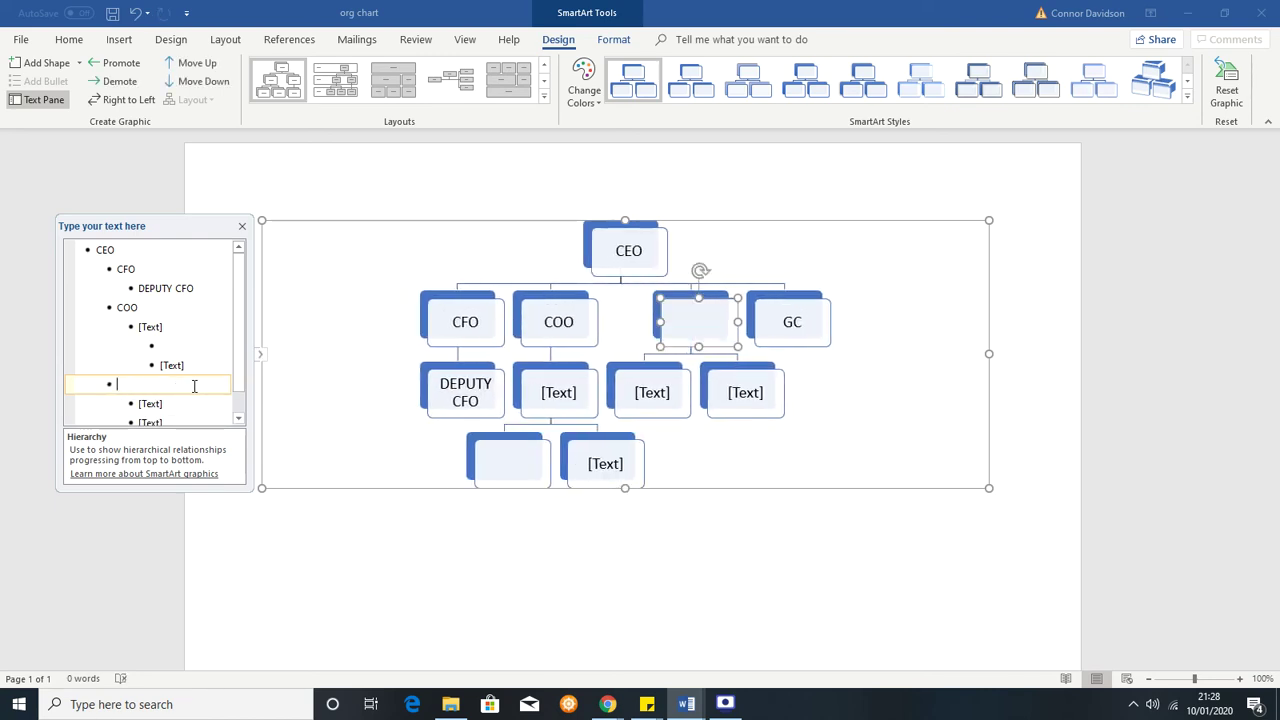
{"action": "key", "text": "Tab"}
{"action": "key", "text": "Tab"}
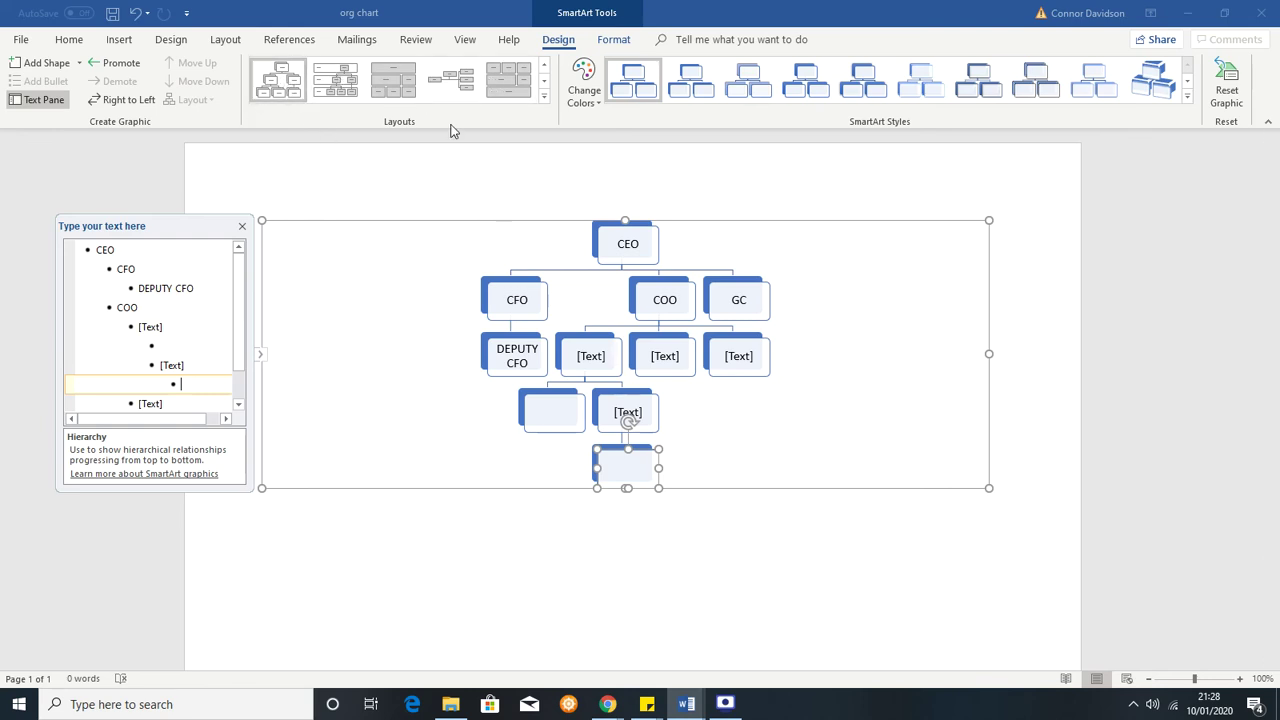
- Preview Circle Picture Hierarchy, then apply the Name and Title Organization Chart layout
{"action": "left_click", "coordinate": [544, 64]}
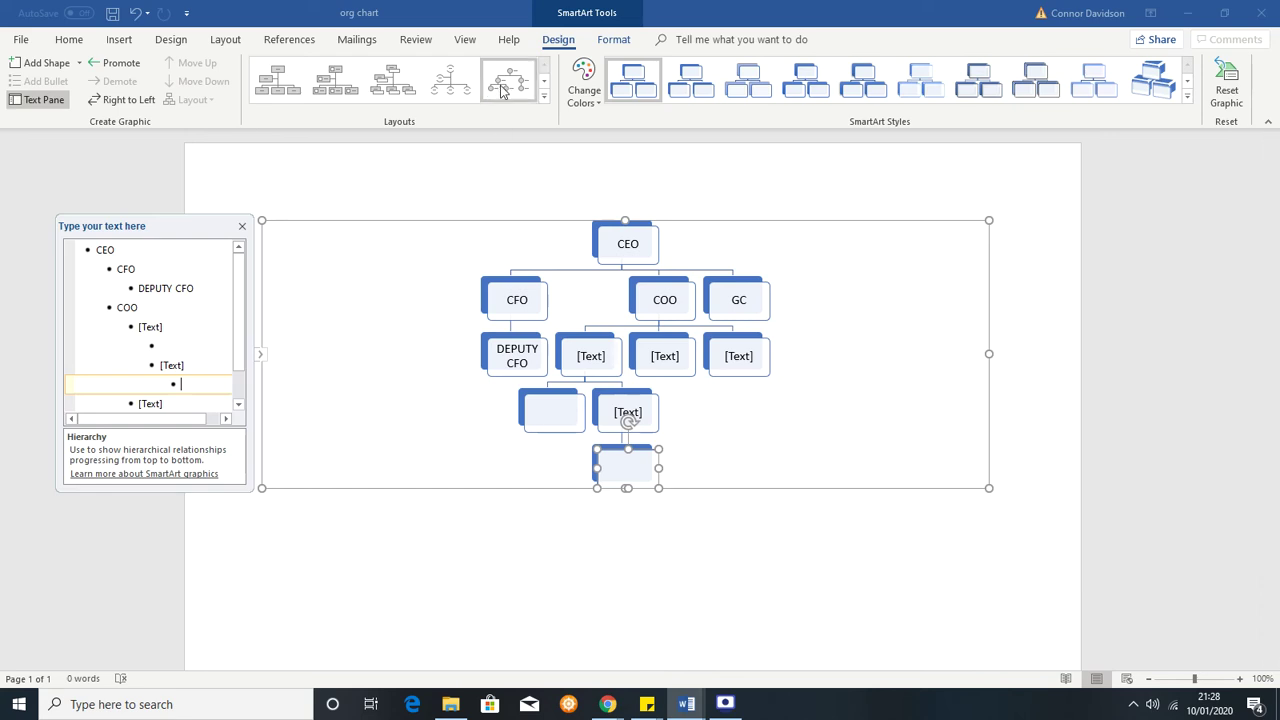
{"action": "left_click", "coordinate": [503, 90]}
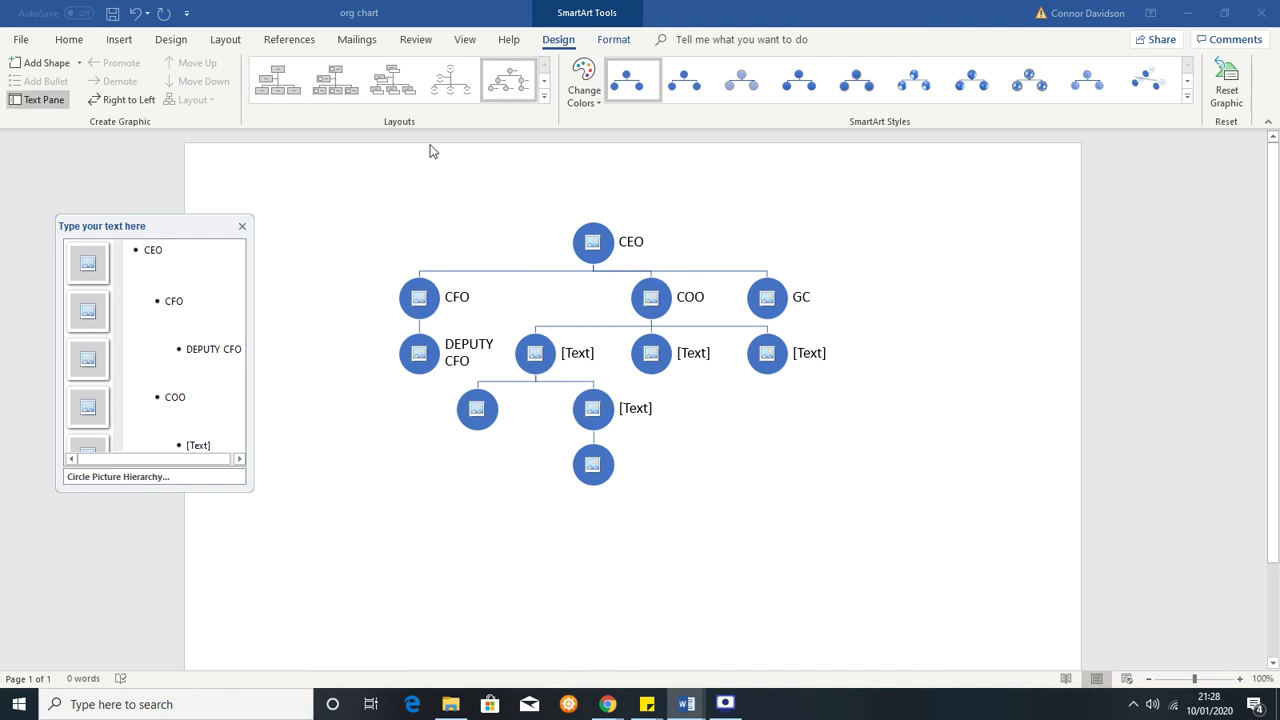
{"action": "left_click", "coordinate": [392, 92]}
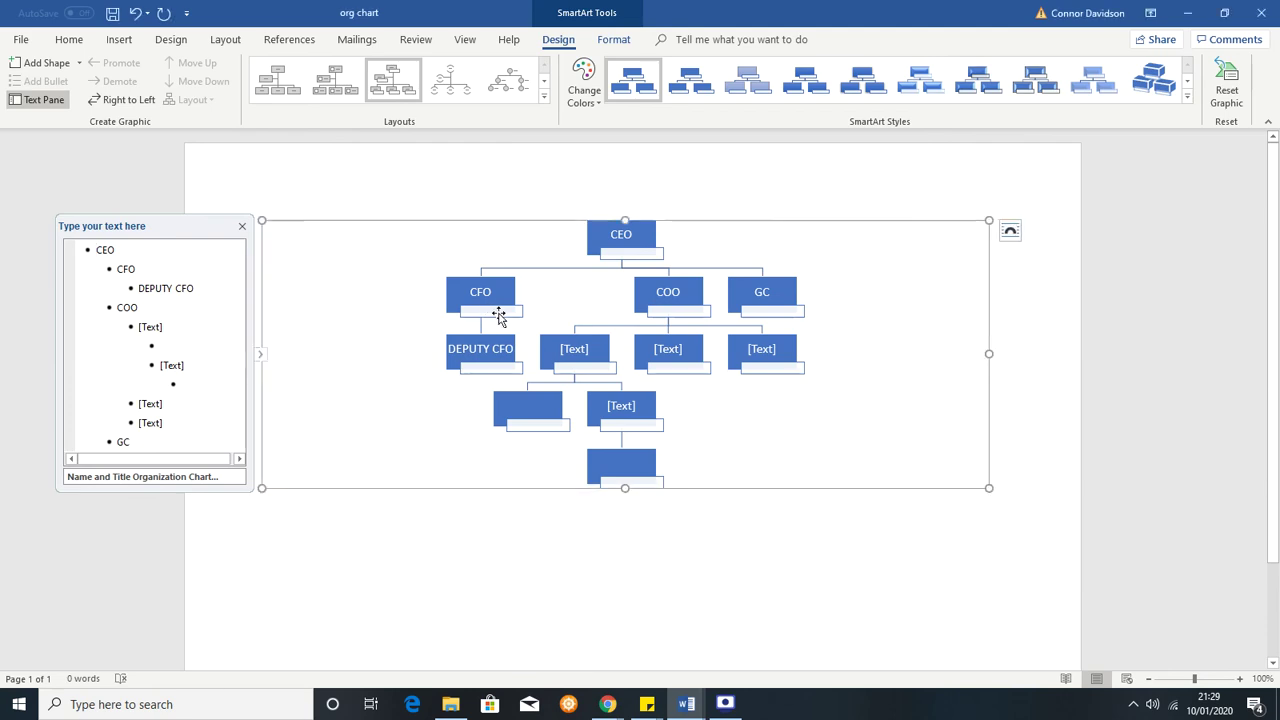
{"action": "left_click", "coordinate": [492, 313]}
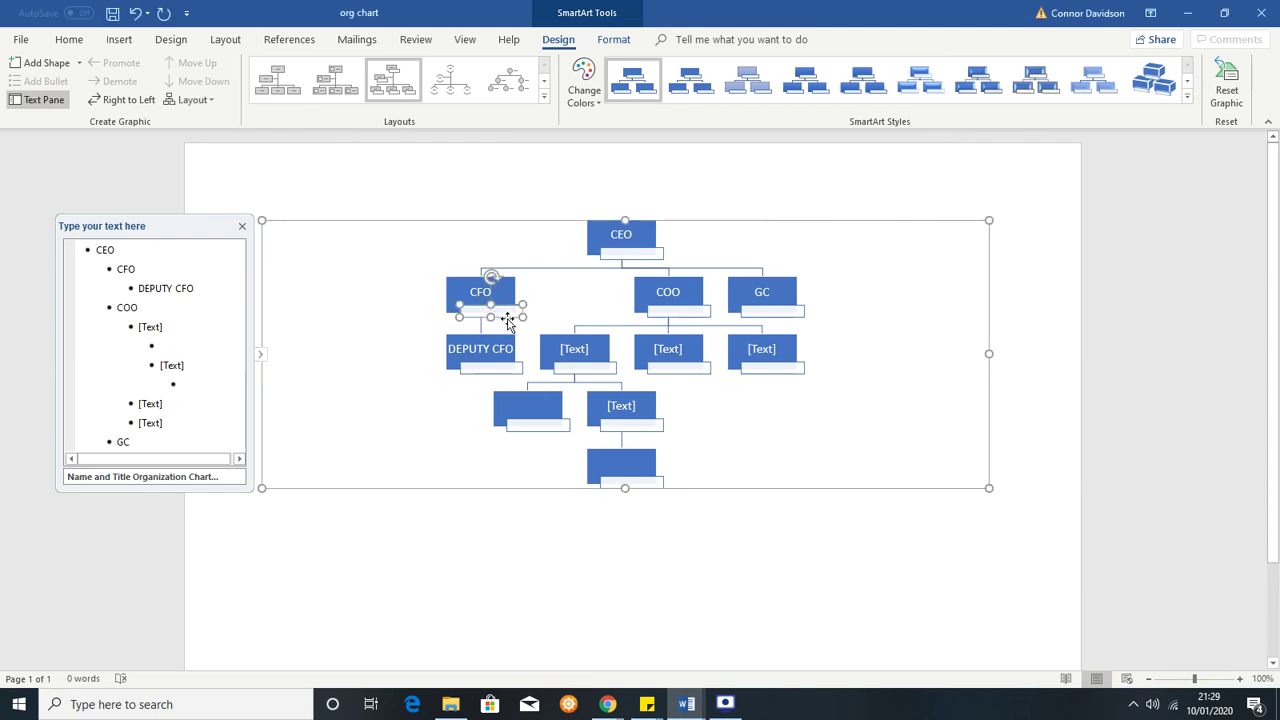